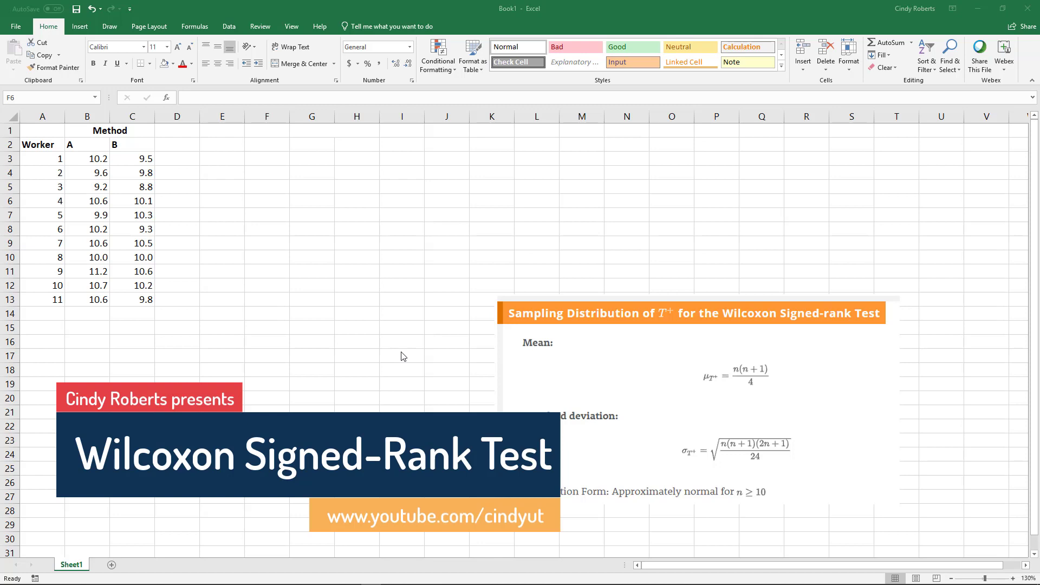
Step: Review worker 1's method A and B values and add a 'differences' heading in D2
click(87, 159)
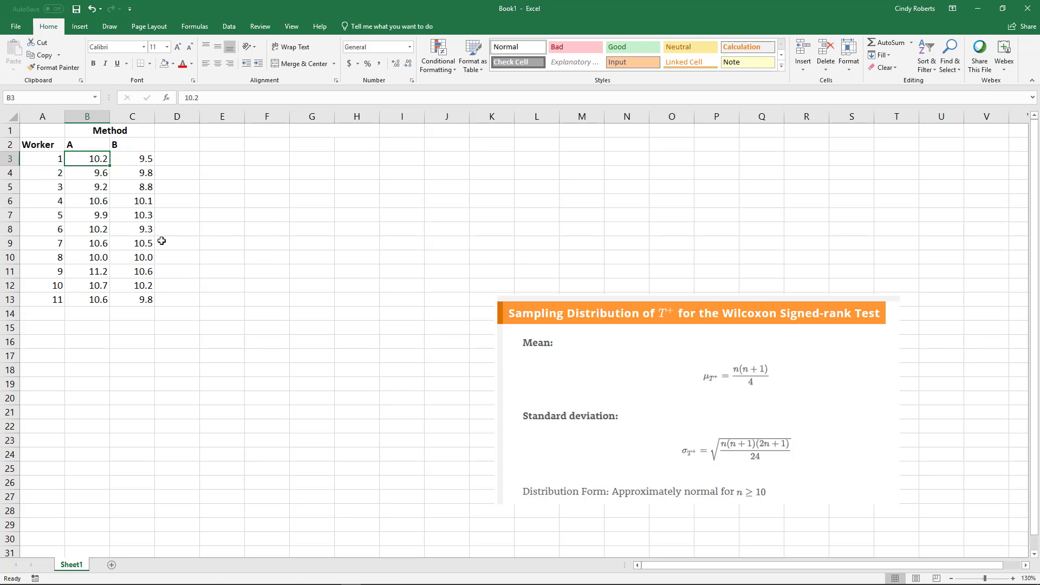
click(47, 158)
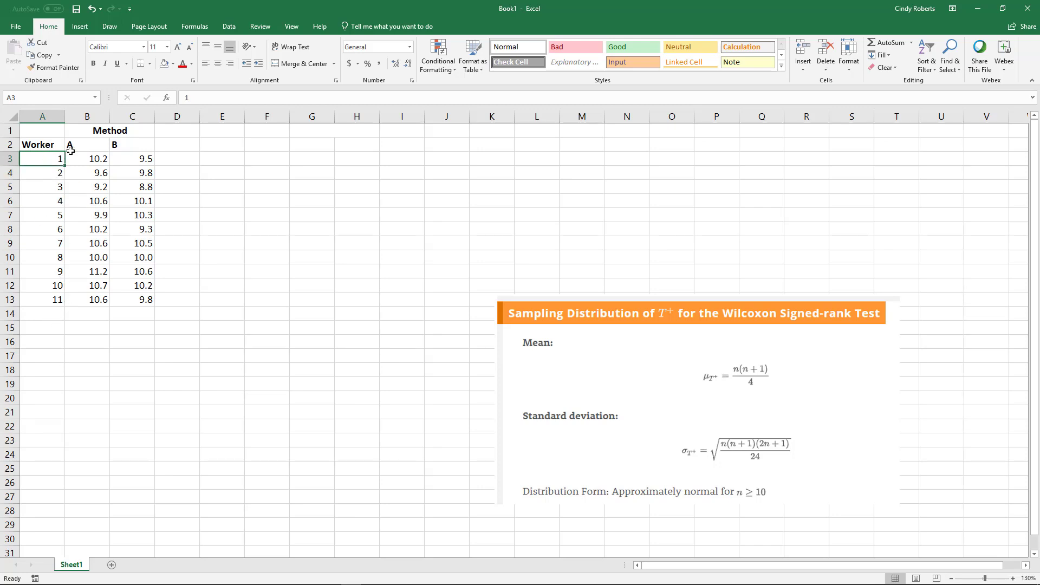
click(86, 159)
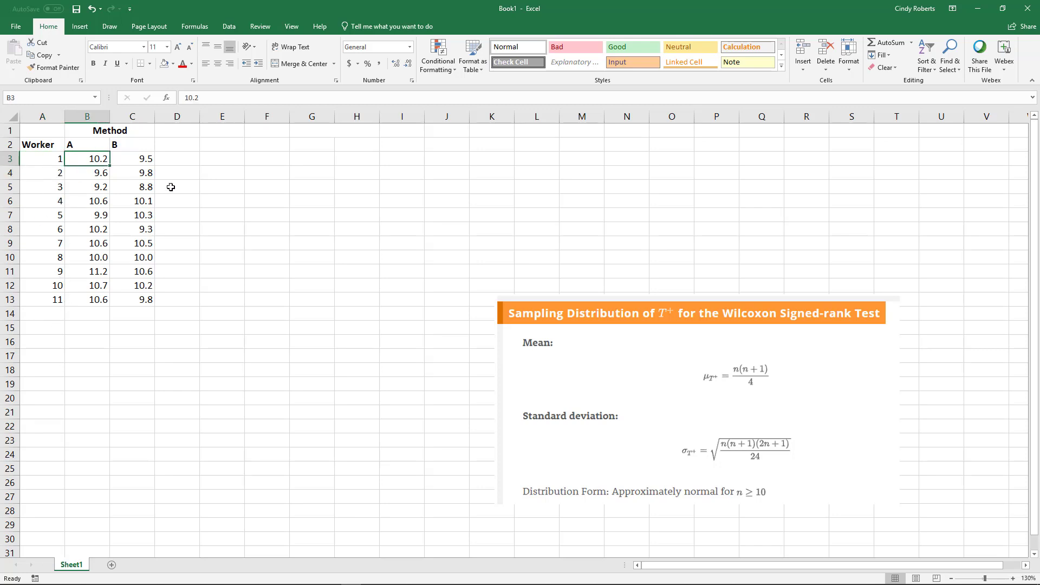
click(138, 159)
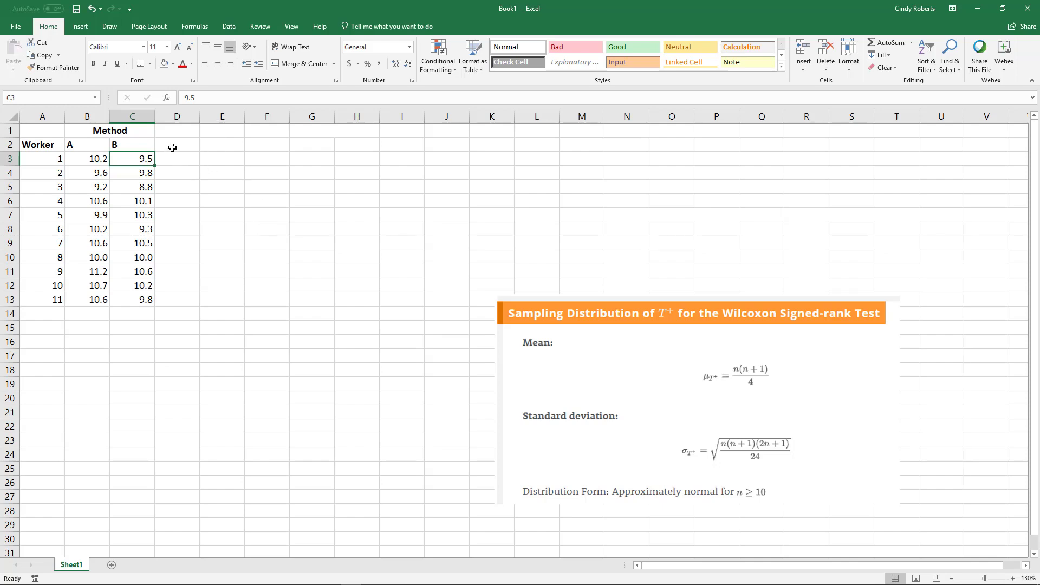
click(103, 157)
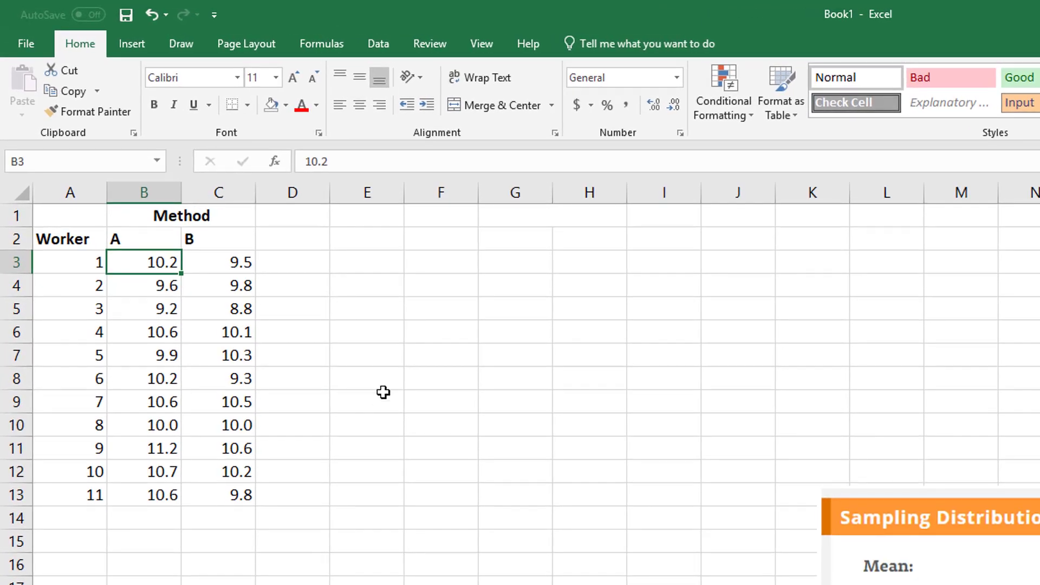
click(242, 265)
click(304, 237)
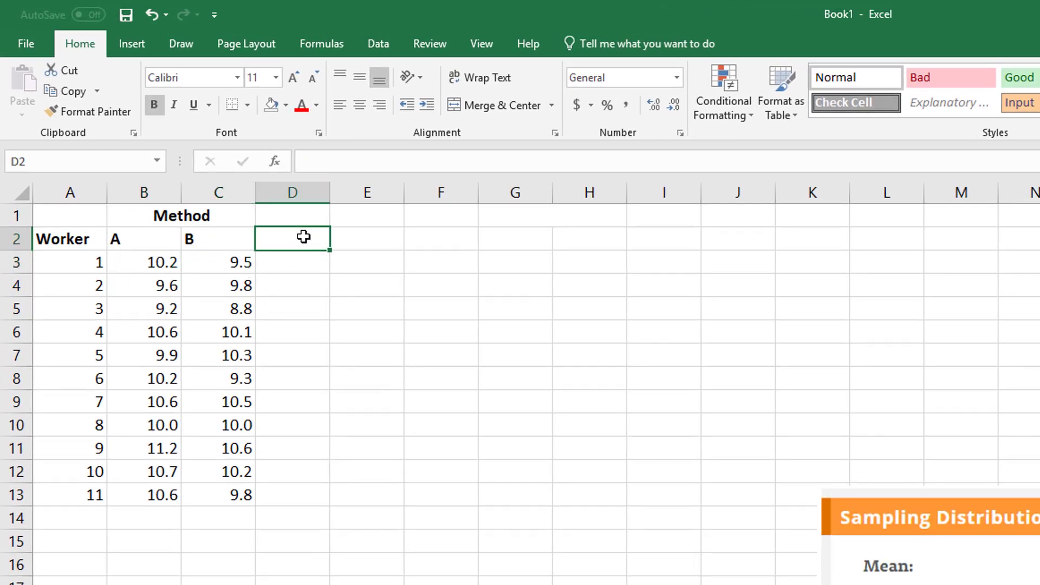
text(differe)
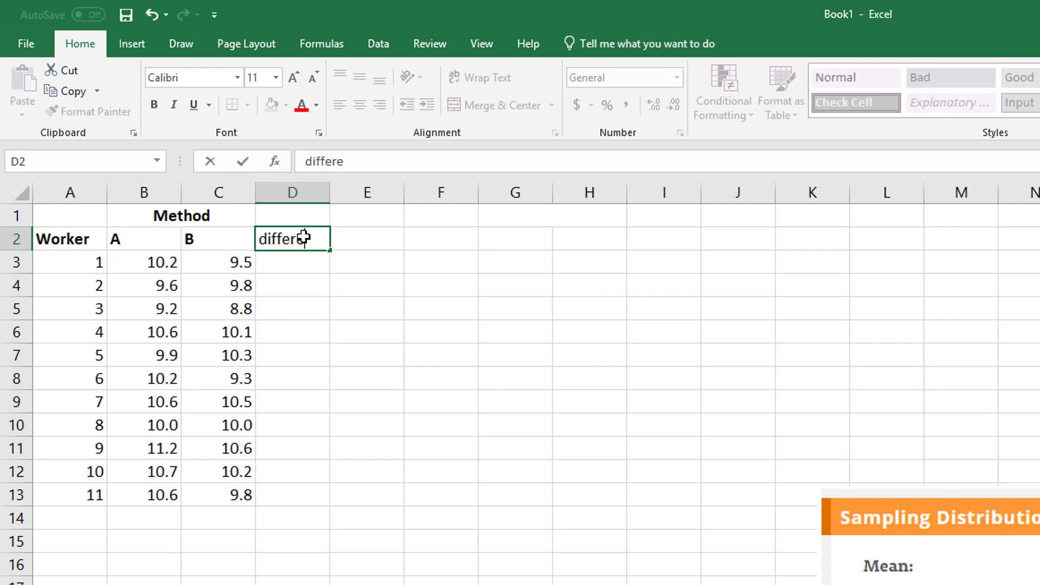
text(nces)
key(Up)
key(Down)
key(Down)
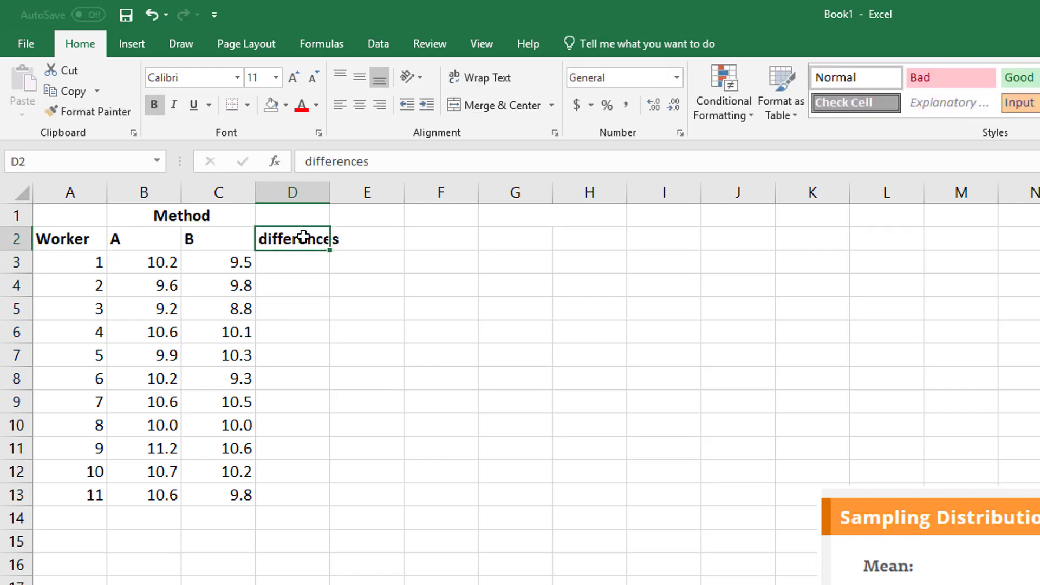
Step: Enter =B3-C3 in D3 and fill it down to D13
text(=)
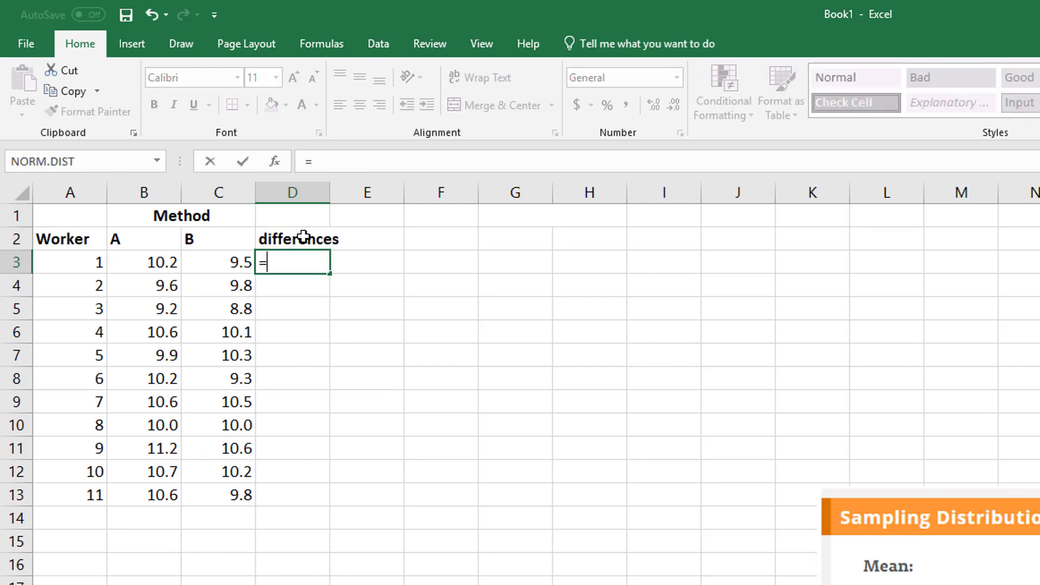
click(156, 261)
text(-)
click(239, 261)
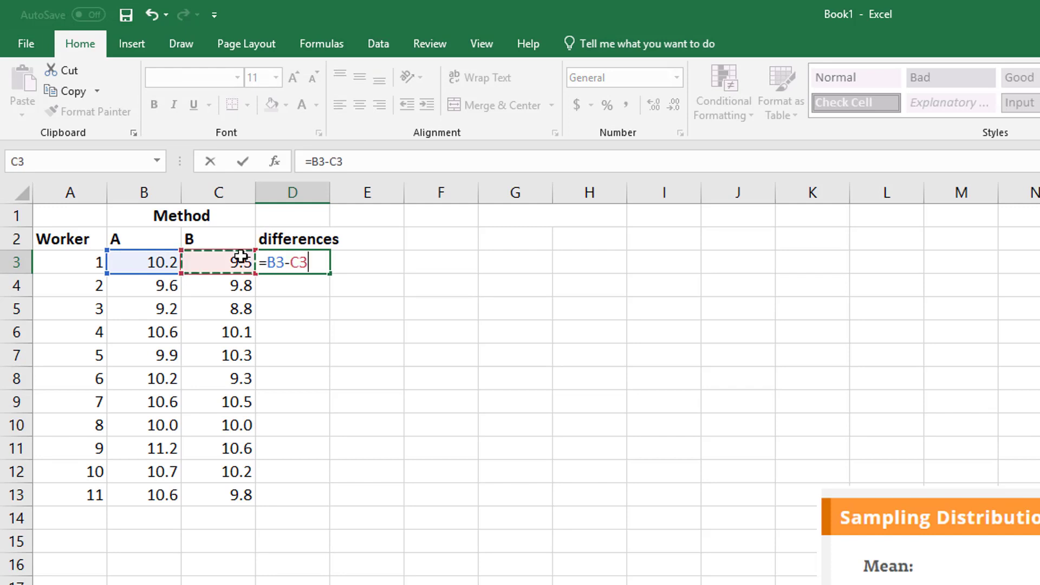
key(Return)
click(305, 263)
drag(329, 274, 318, 506)
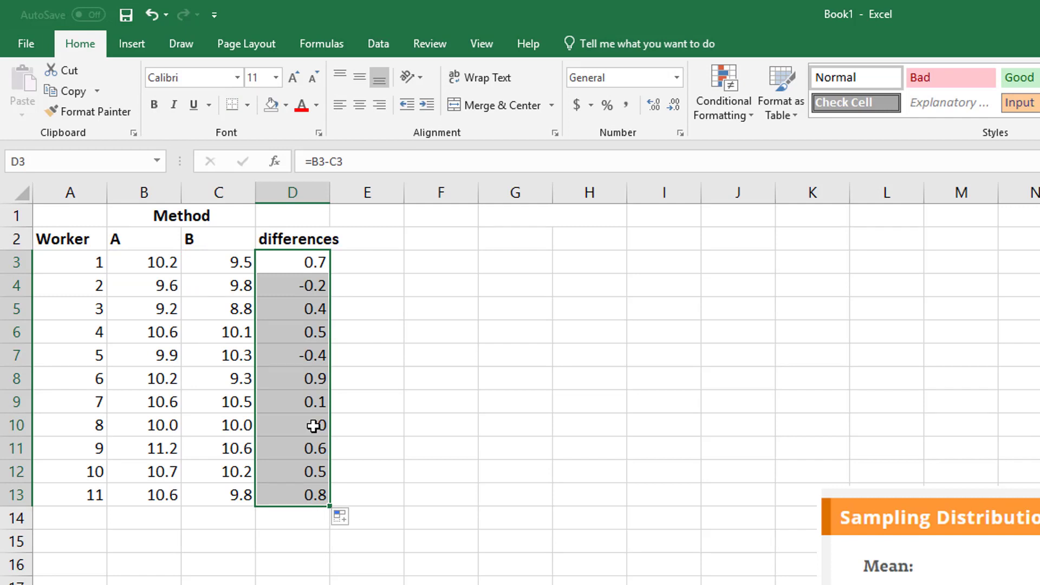
Step: Shade worker 8's zero-difference row A10:D10 grey
click(314, 425)
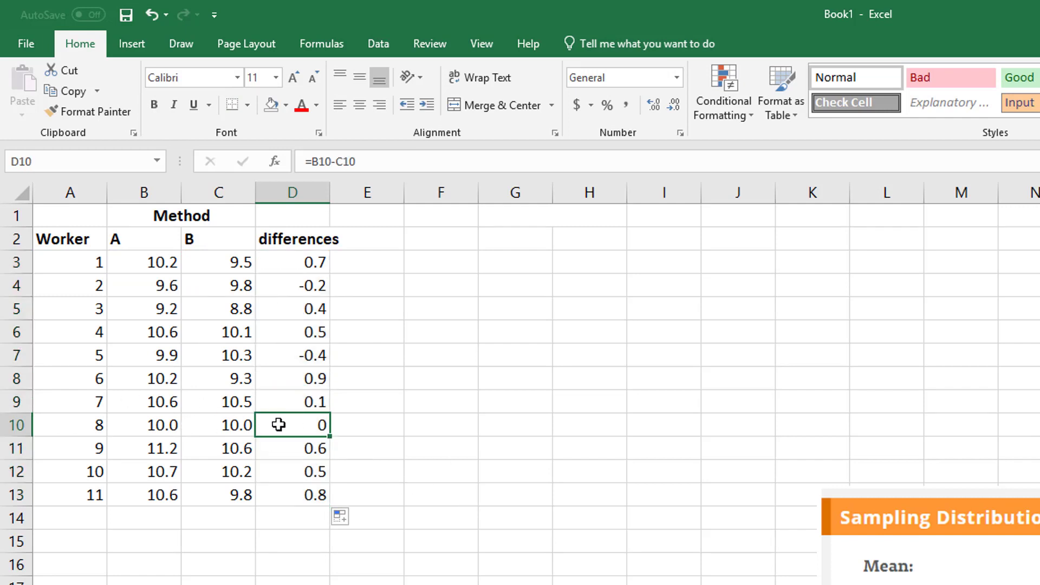
drag(279, 425, 71, 425)
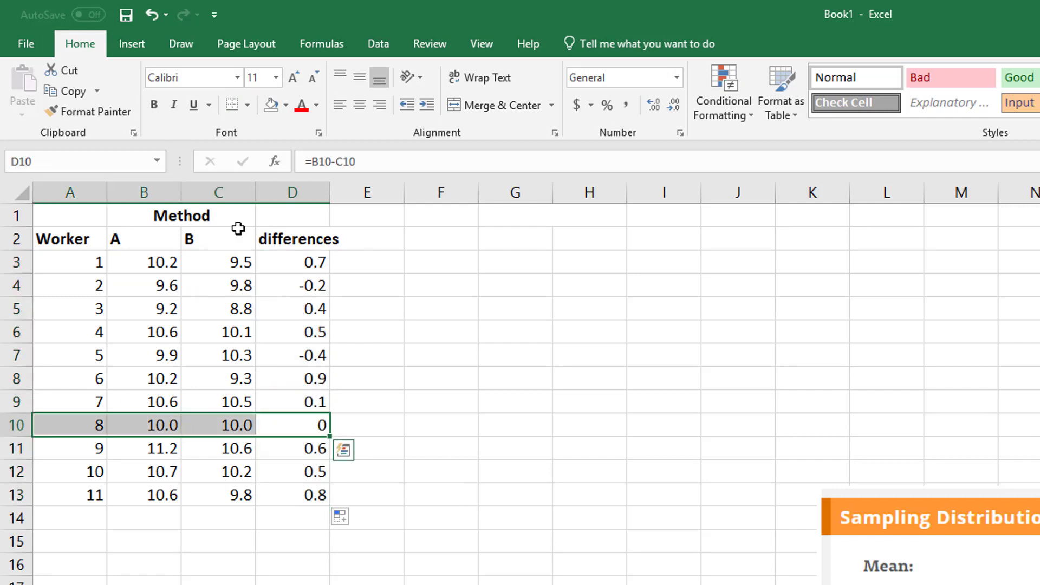
click(286, 107)
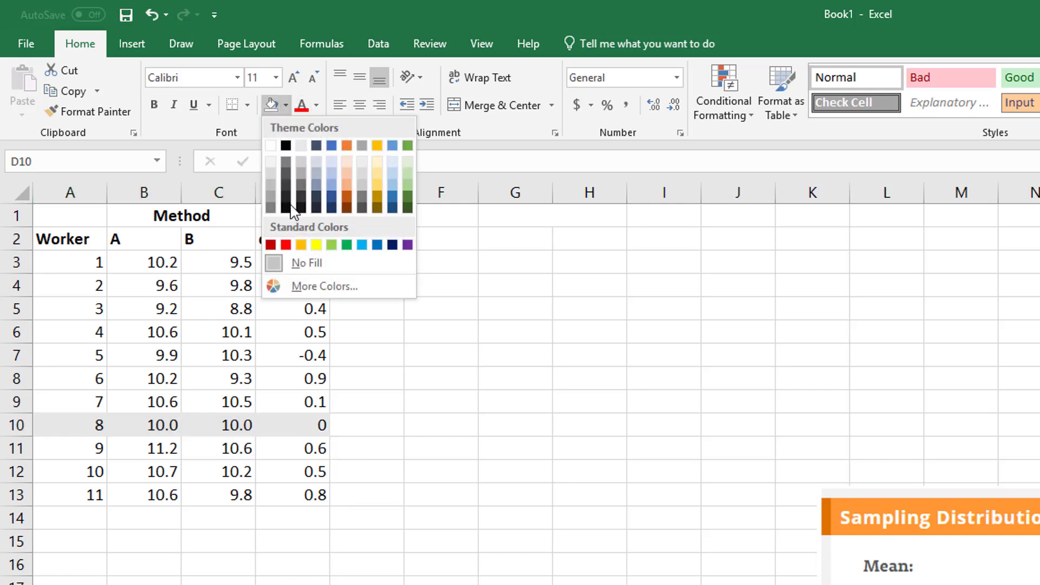
click(271, 196)
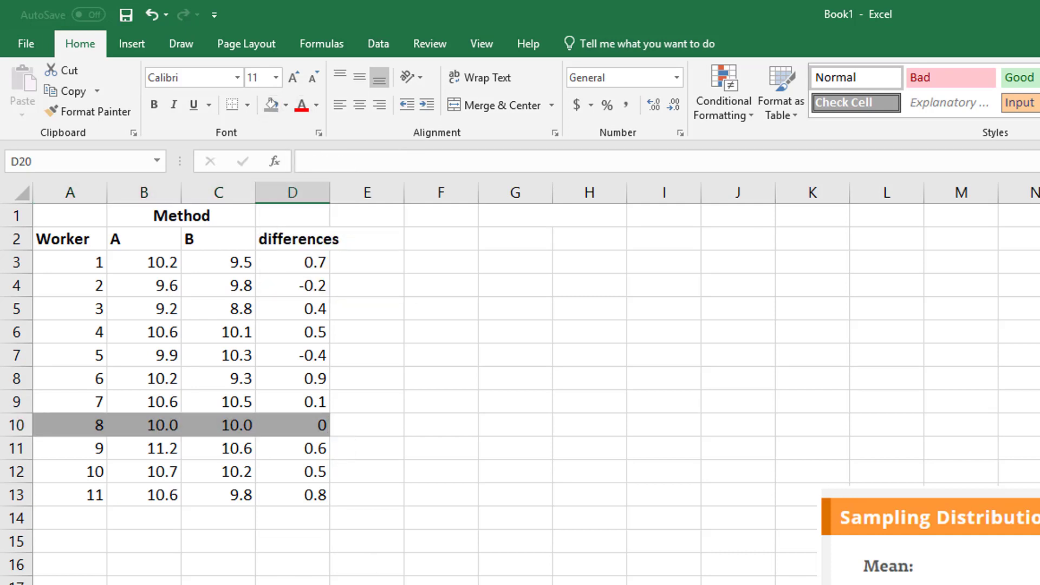
Step: Label A15 'n' with 11 in B15, and A16 'new n' with 10 in B16
click(85, 538)
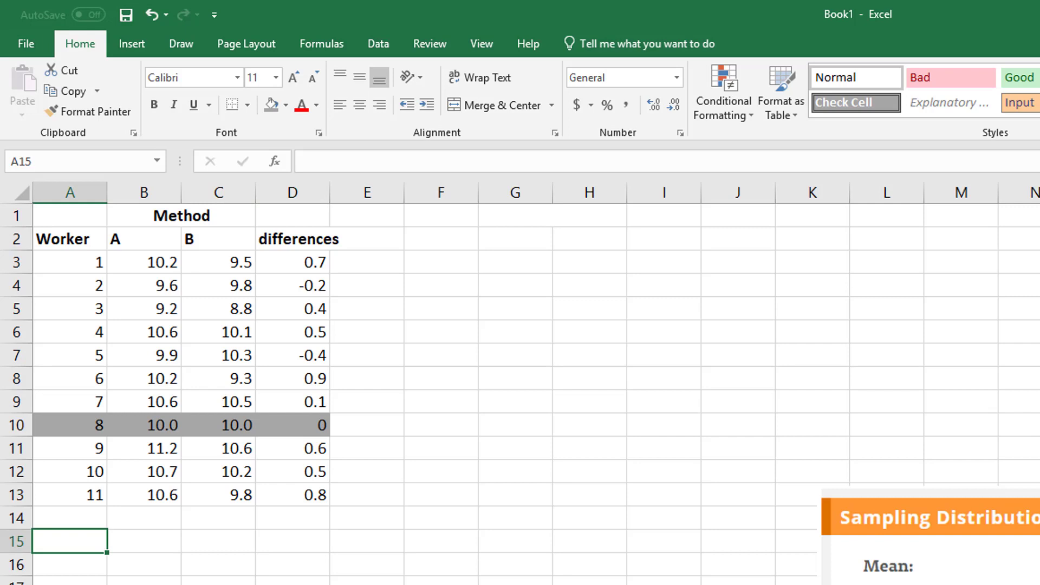
text(n)
key(Tab)
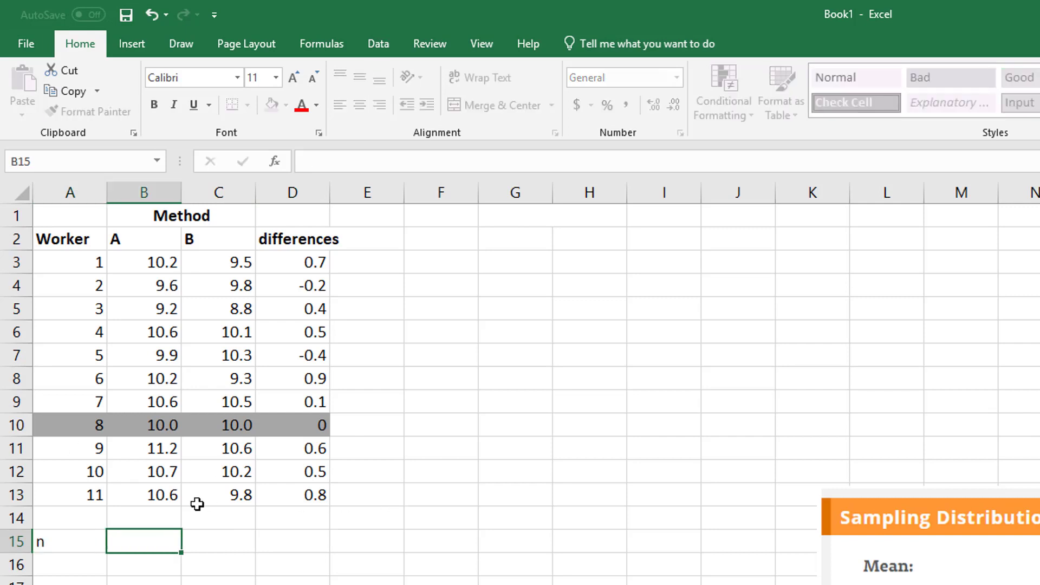
text(11)
key(Return)
text(new n)
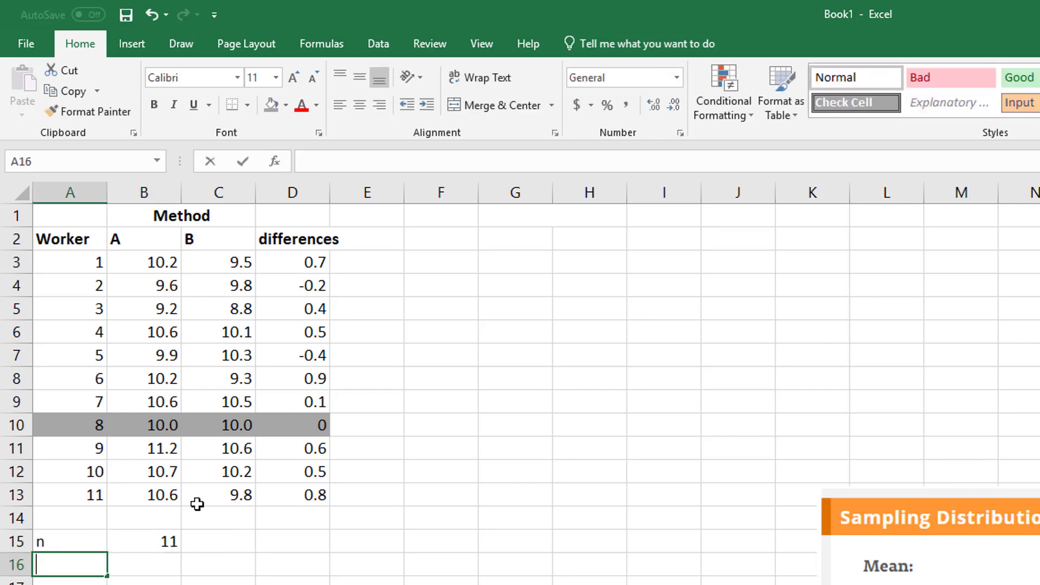
key(Tab)
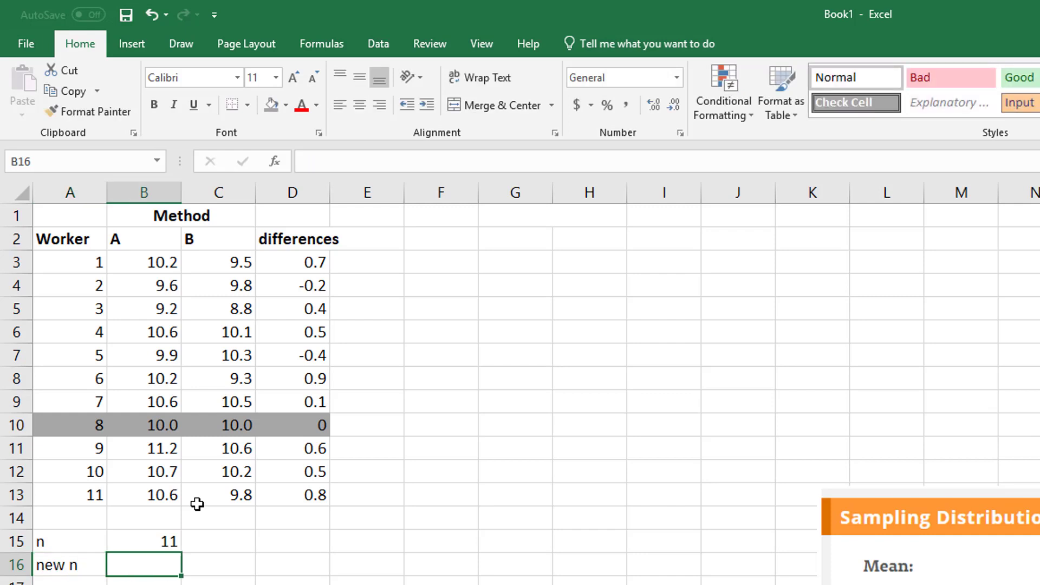
text(10)
key(Return)
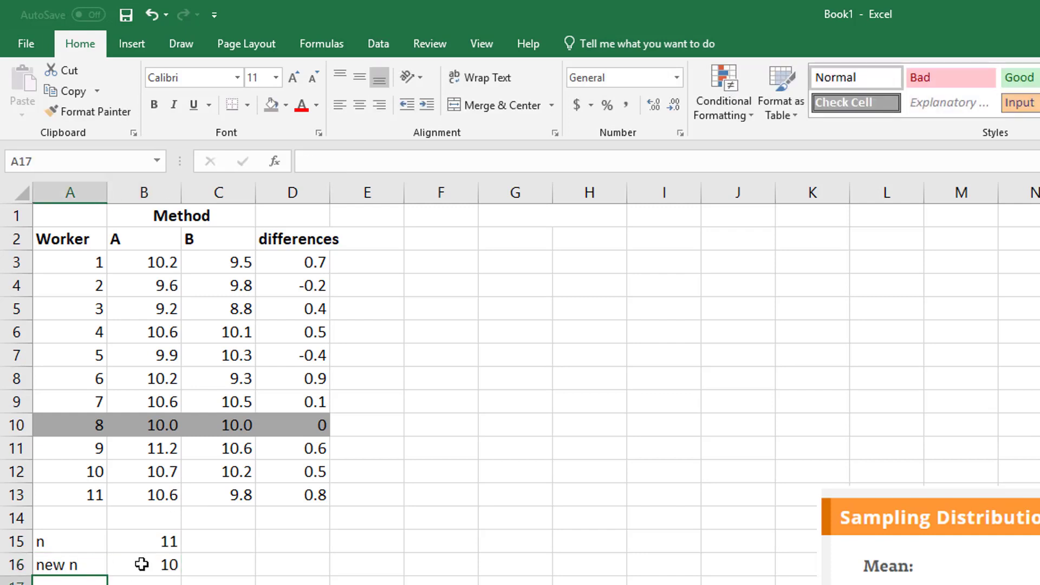
click(134, 571)
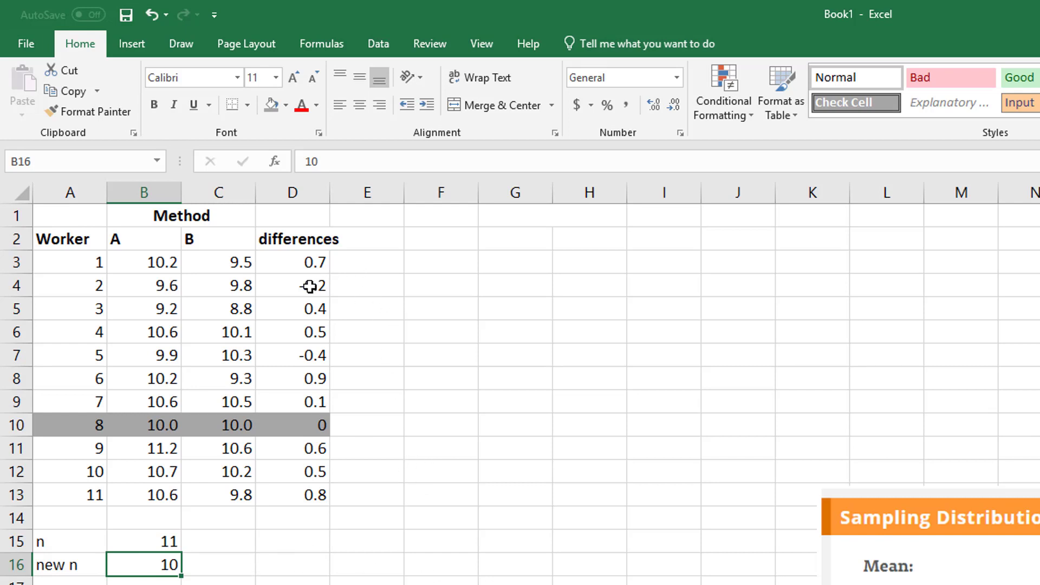
Step: Enter =ABS(D3) in E3 and fill it down to E13
click(390, 262)
text(=)
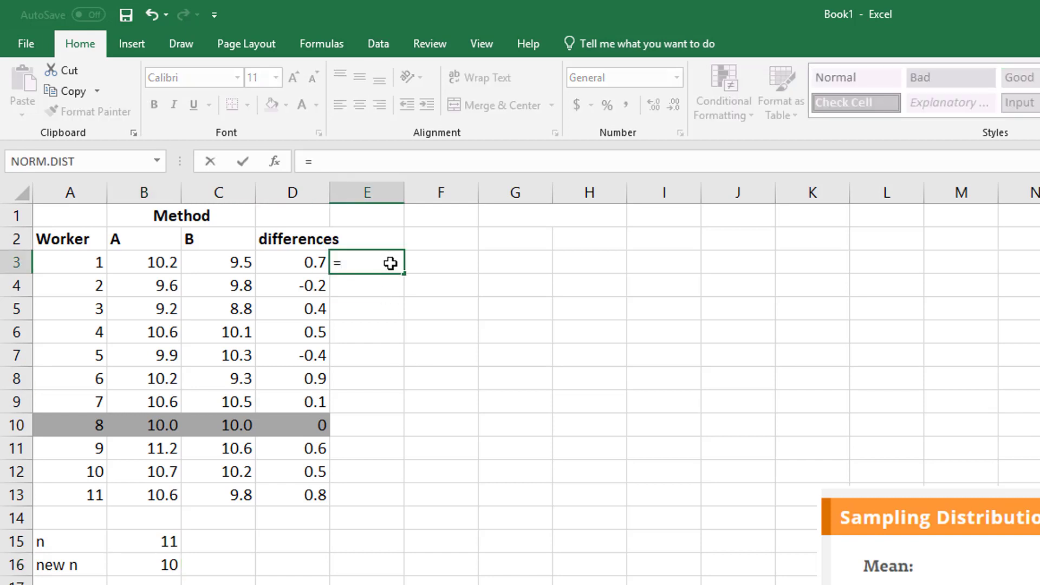
text(abs()
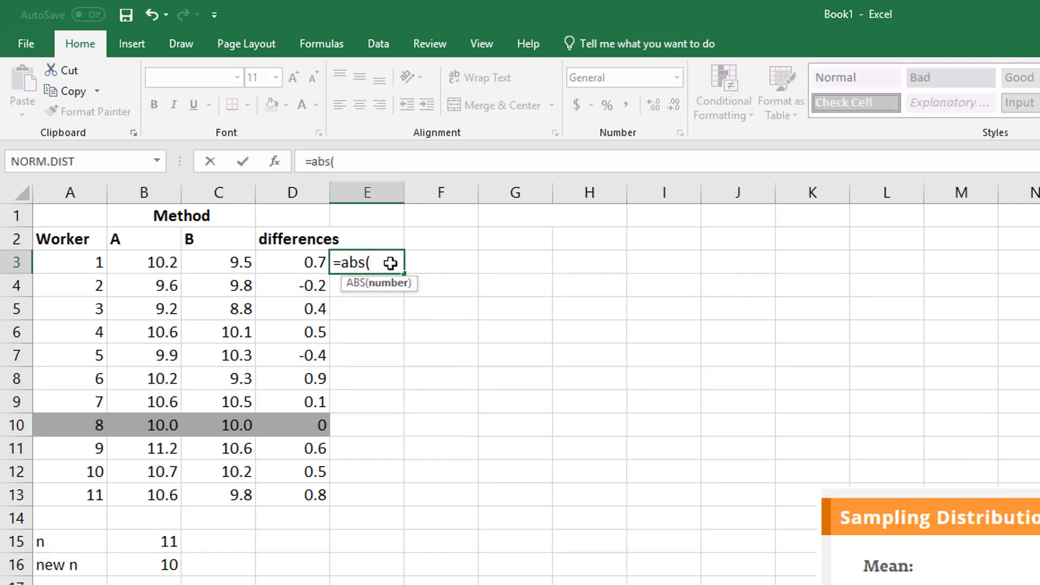
click(310, 261)
text())
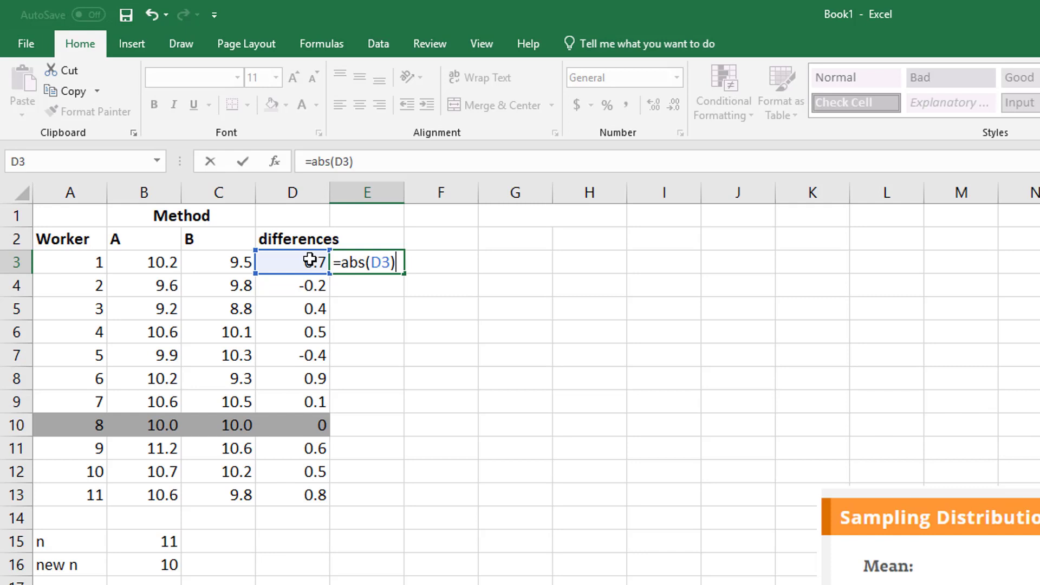
key(Return)
click(397, 269)
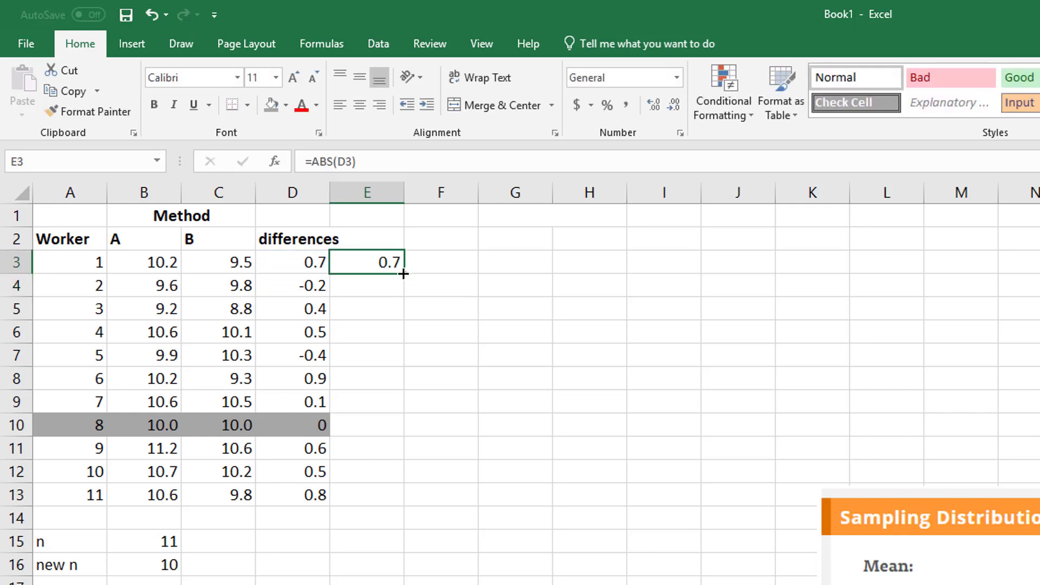
drag(403, 274, 395, 503)
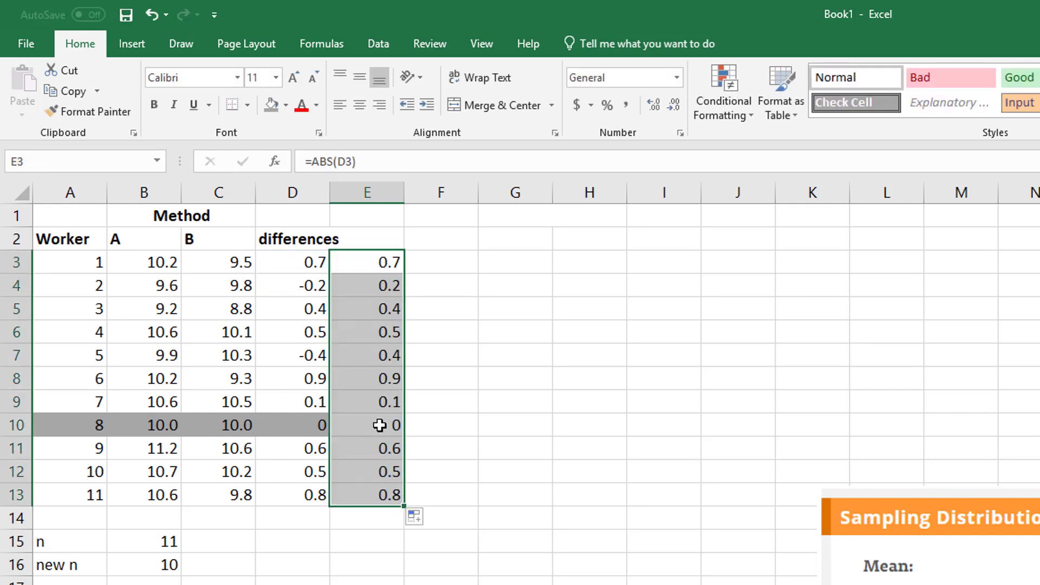
Step: Clear worker 8's zero absolute difference from cell E10
click(379, 425)
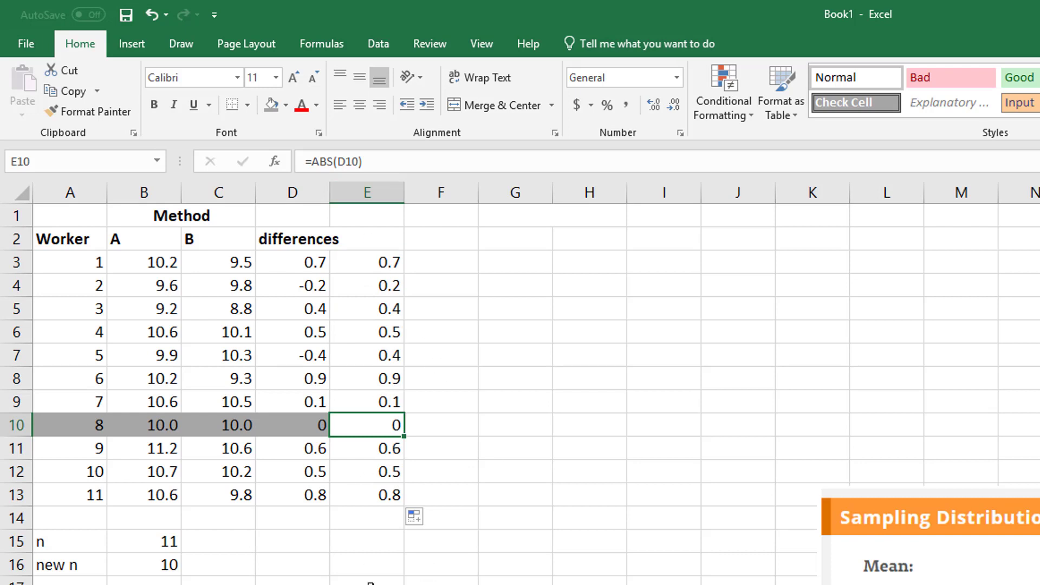
click(400, 306)
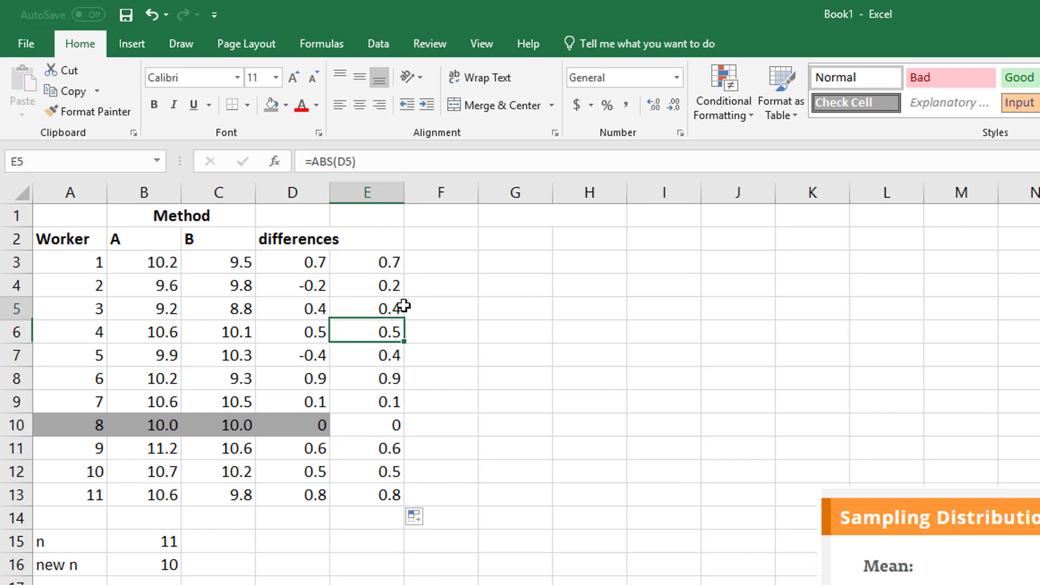
click(436, 406)
click(380, 424)
key(Delete)
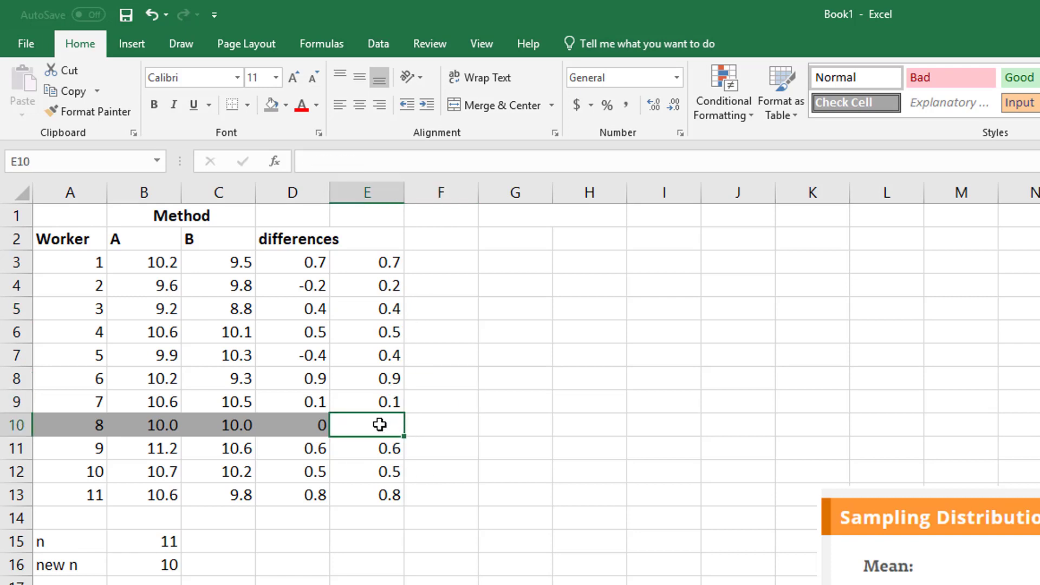
key(Down)
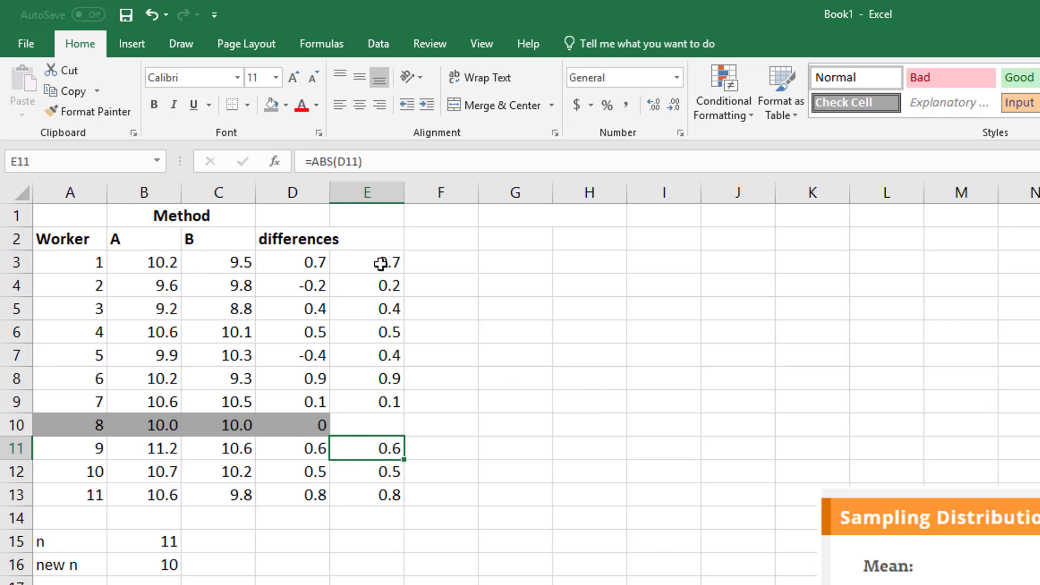
Step: Copy E3:E13 into I3 and convert the pasted cells to plain values
drag(383, 262, 399, 496)
key(ctrl+c)
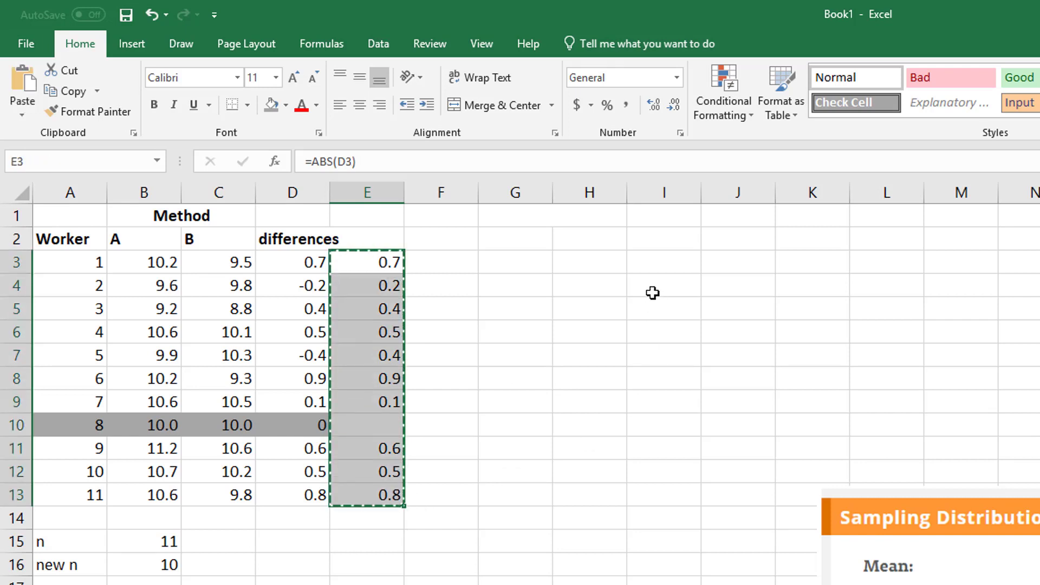
click(664, 262)
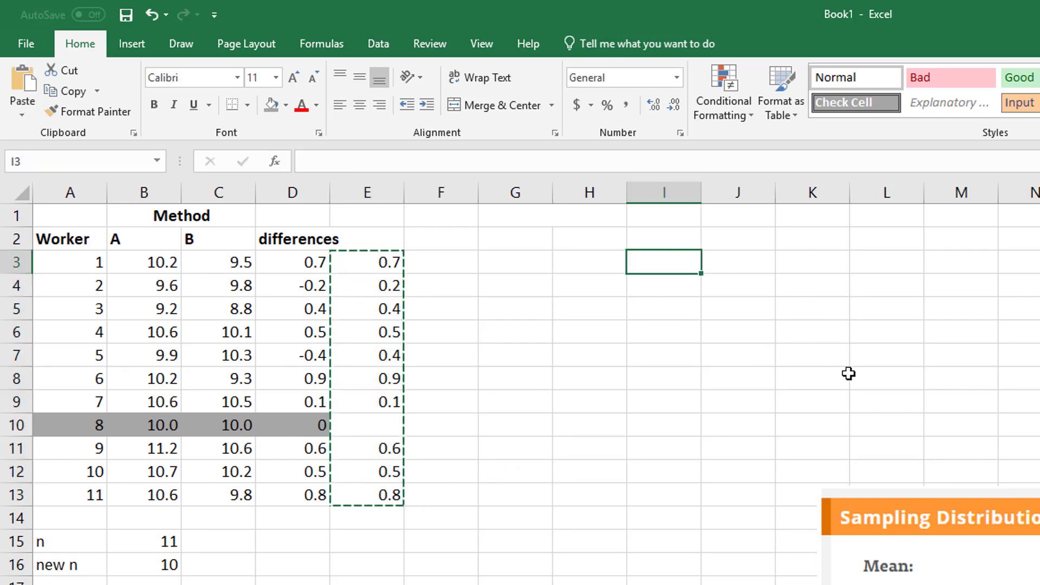
key(ctrl+v)
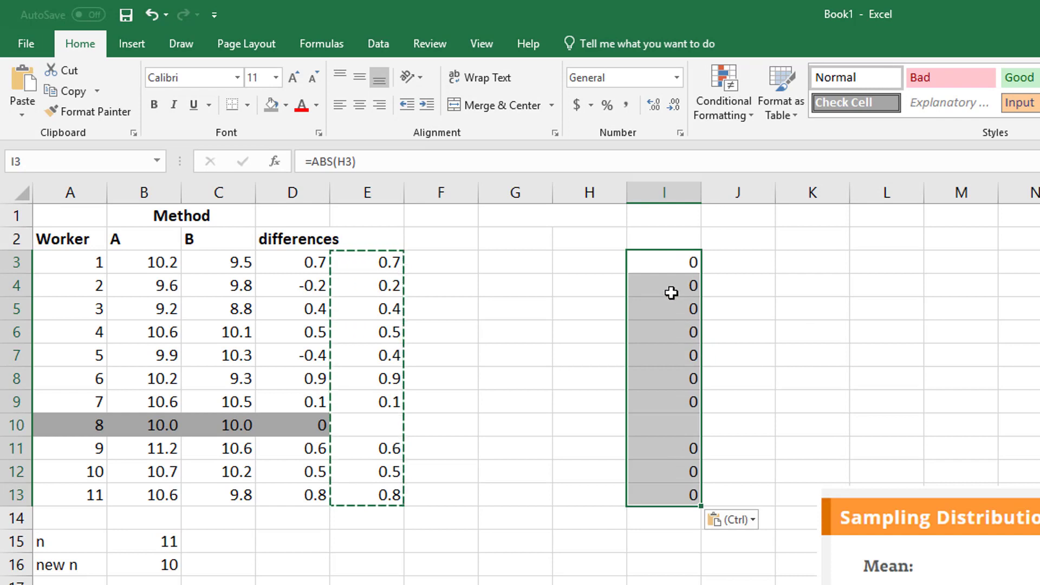
right_click(681, 261)
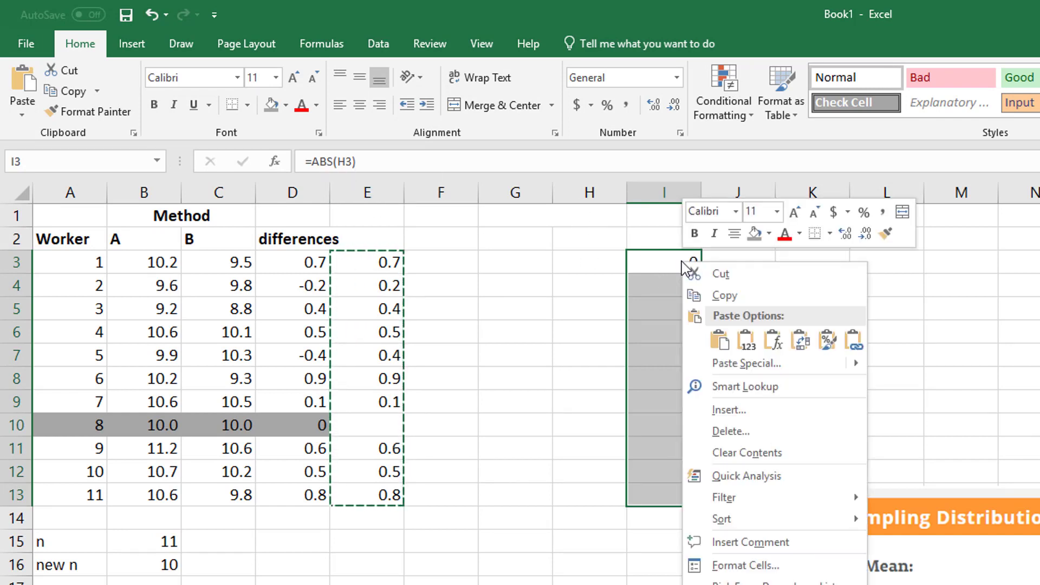
click(745, 340)
Step: Move I11:I13 up to I10 so the ten values fill I3:I12 without a gap
drag(684, 451, 688, 491)
key(ctrl+c)
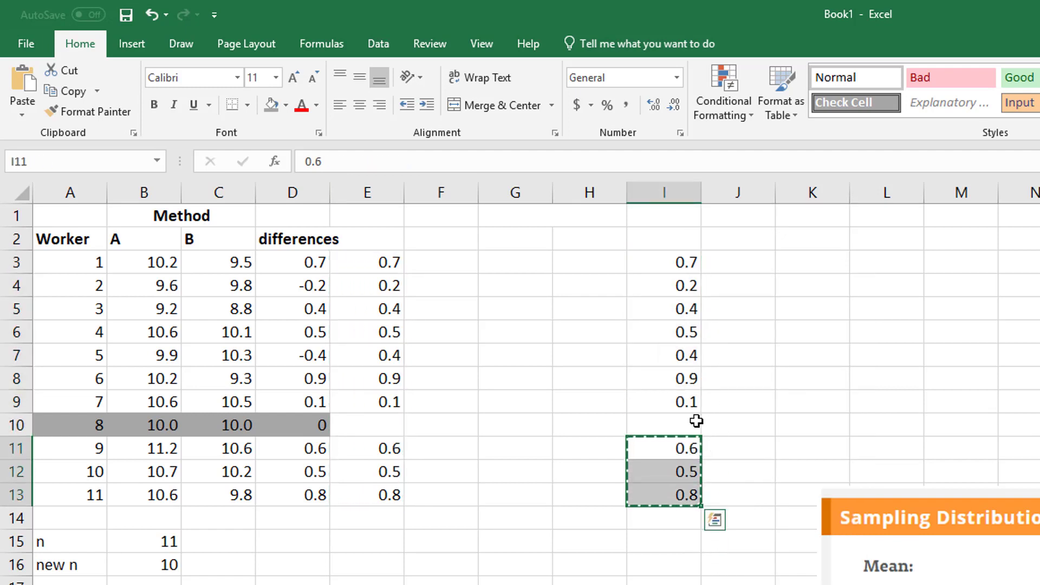
click(667, 419)
key(ctrl+v)
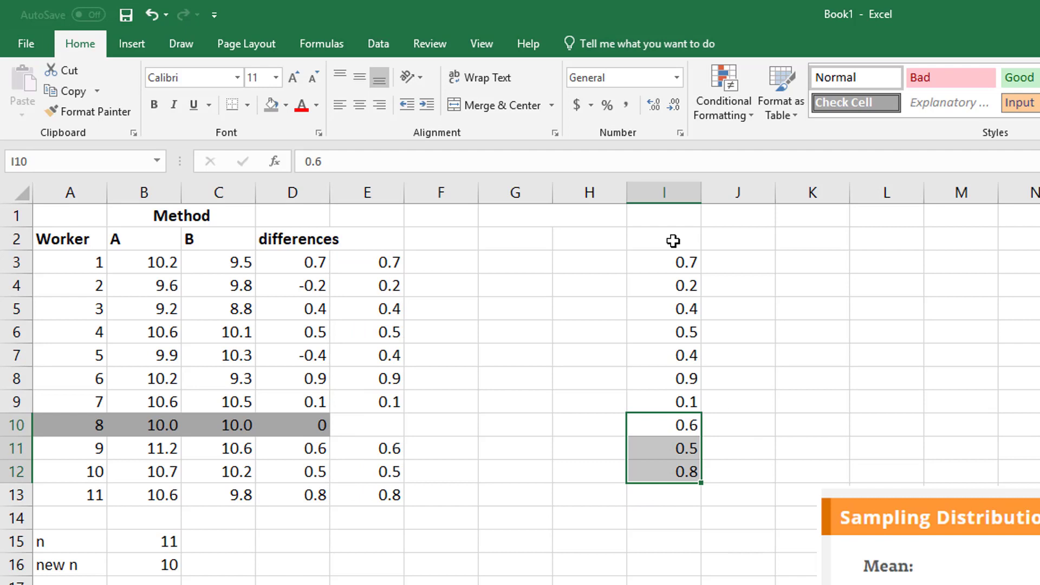
drag(672, 262, 674, 469)
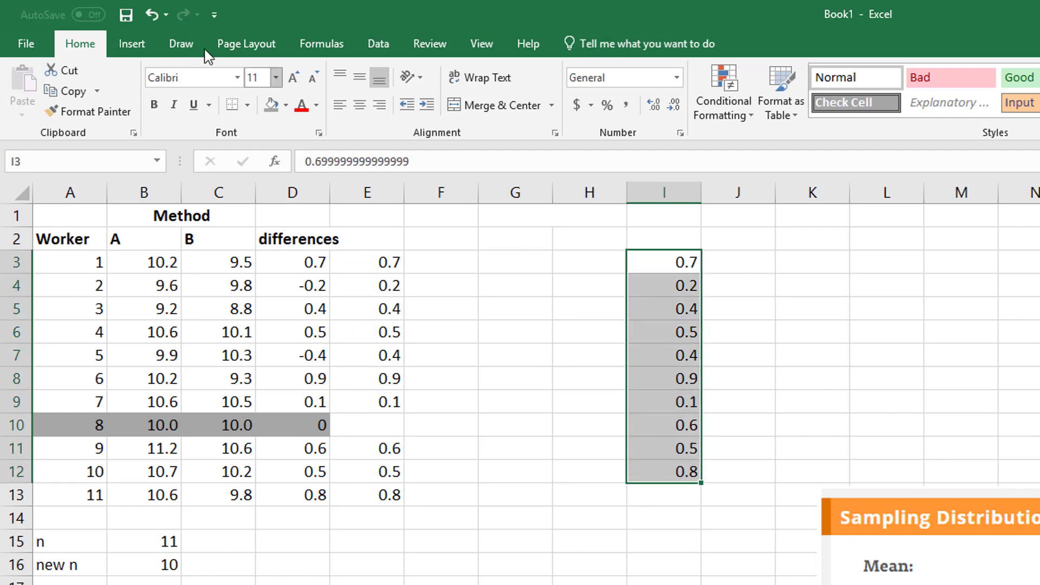
Step: Sort I3:I12 ascending and enter ranks 1, 2, 3.5, 3.5 in J3:J6
click(378, 43)
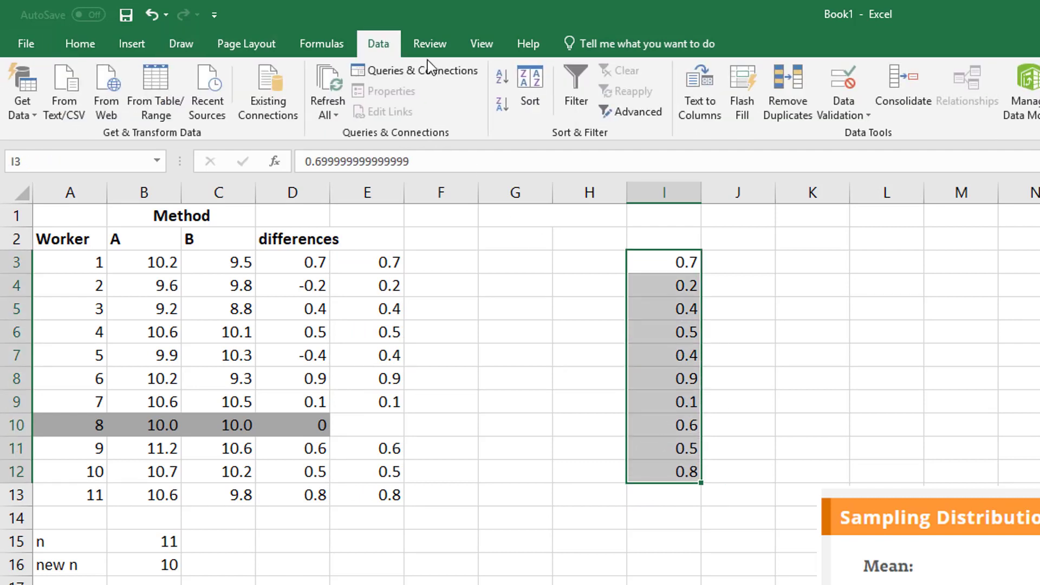
click(502, 81)
click(736, 269)
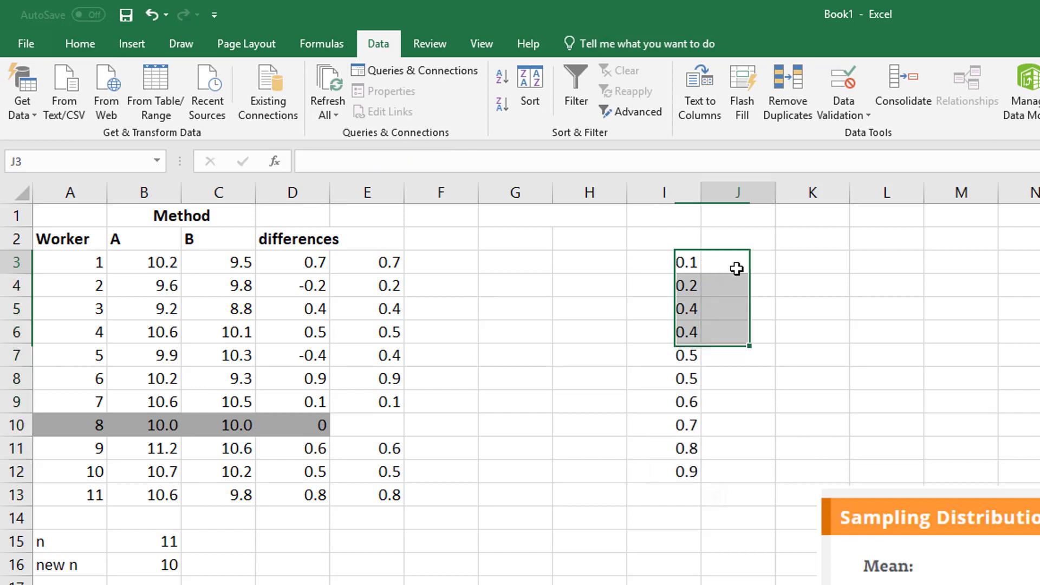
text(1)
key(Return)
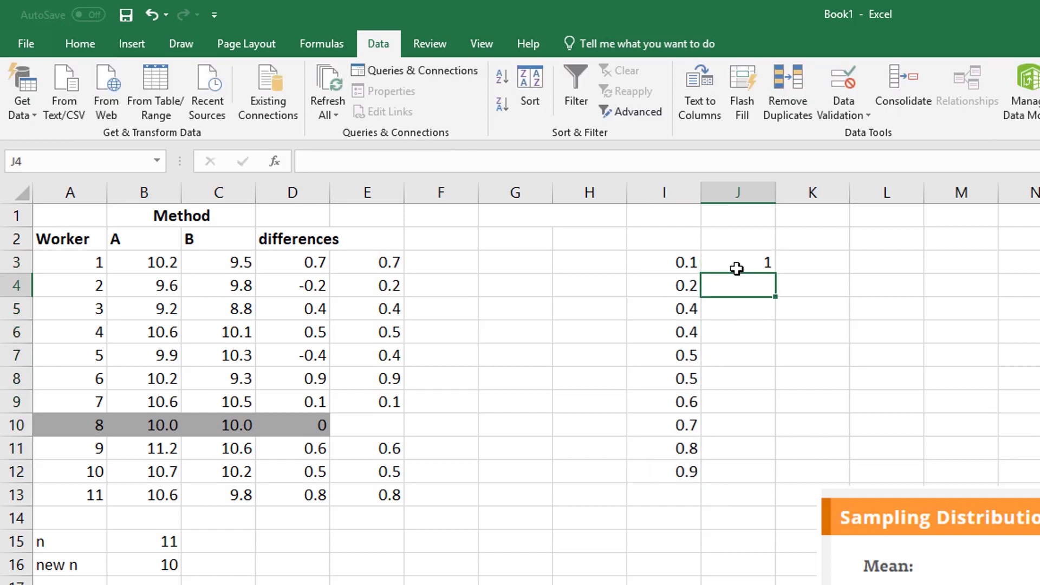
text(2)
key(Return)
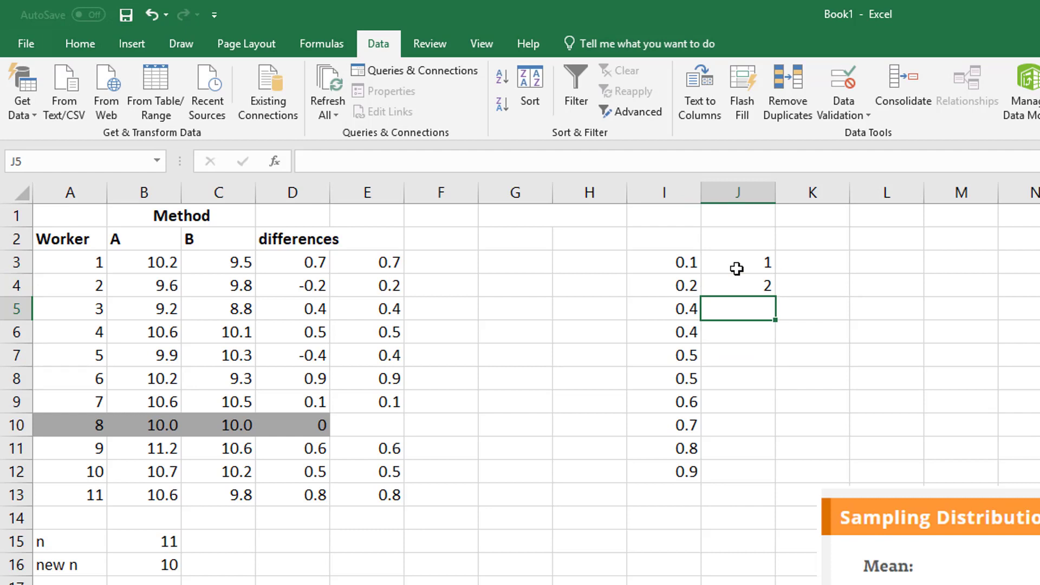
text(3.5)
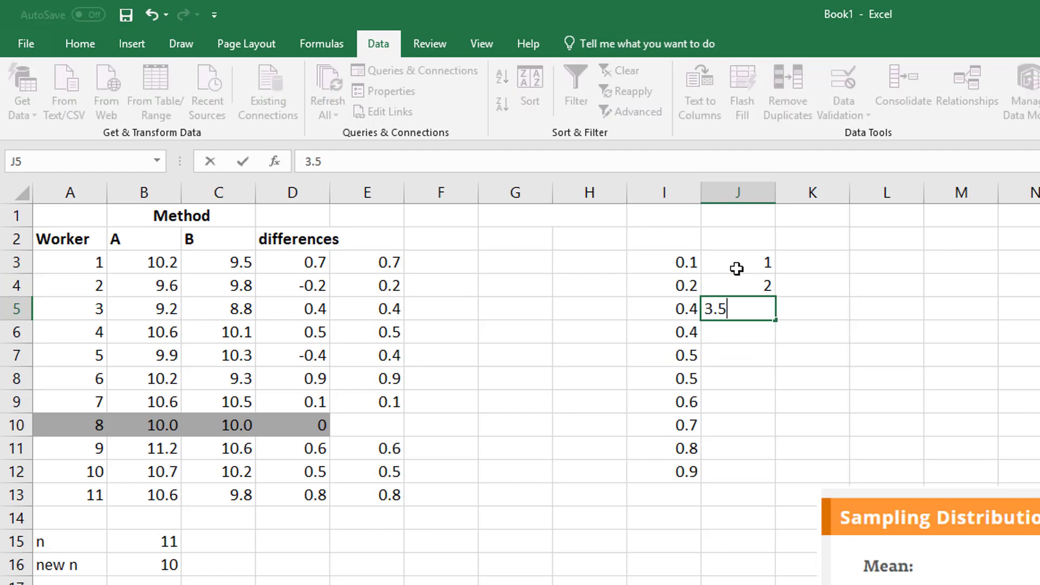
key(Return)
text(3.5)
key(Return)
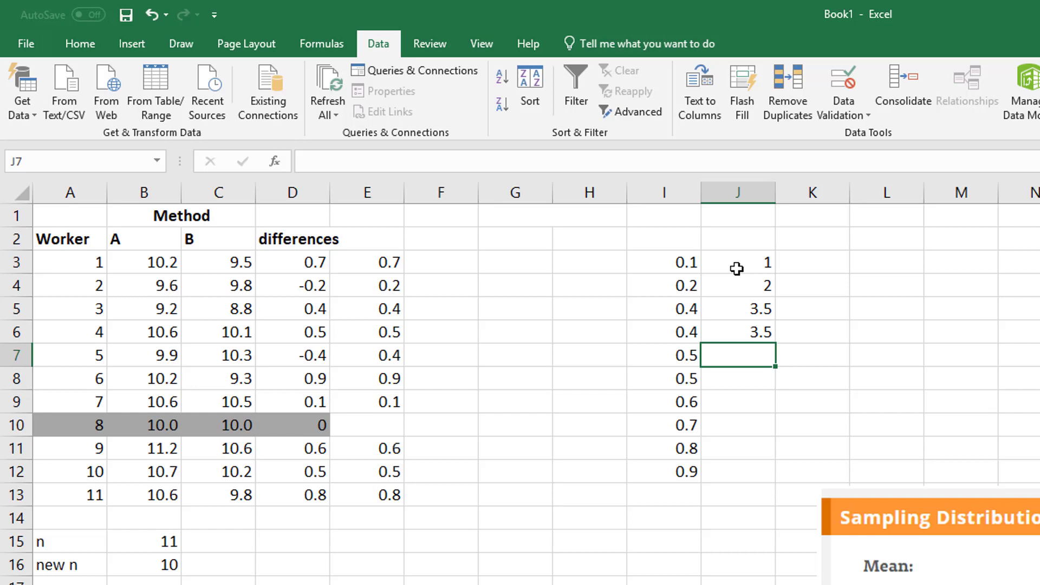
Step: Enter ranks 5.5, 5.5, 7, 8, 9, 10 in J7:J12
text(5.5)
key(Return)
text(5)
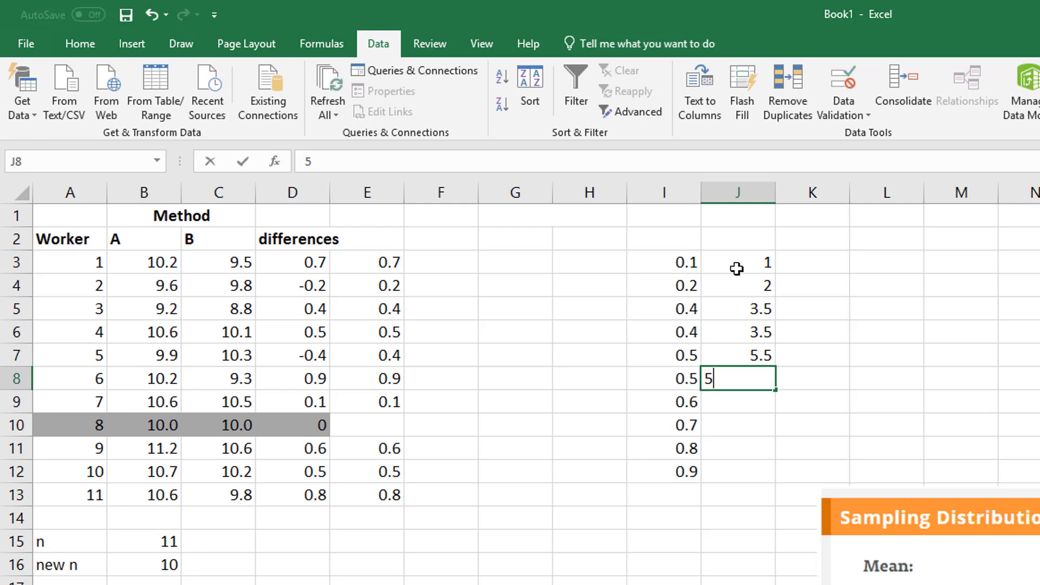
text(.5)
key(Return)
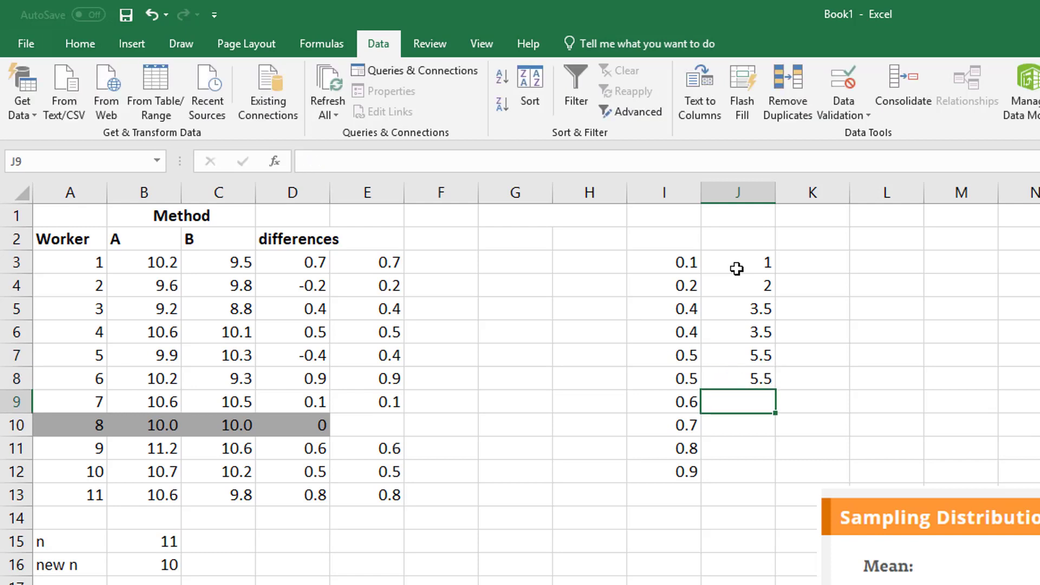
text(7)
key(Return)
text(8)
key(Return)
text(9)
key(Return)
text(1)
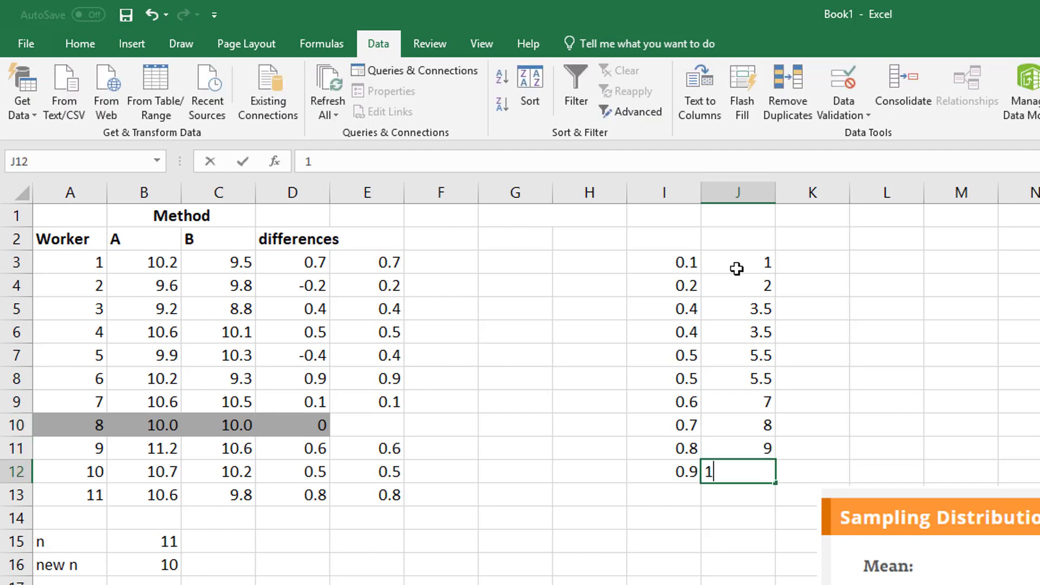
text(0)
key(Return)
Step: Enter rank 1 in F9, 2 in F4, and 3.5 in F5 and F7
drag(736, 269, 759, 469)
click(455, 399)
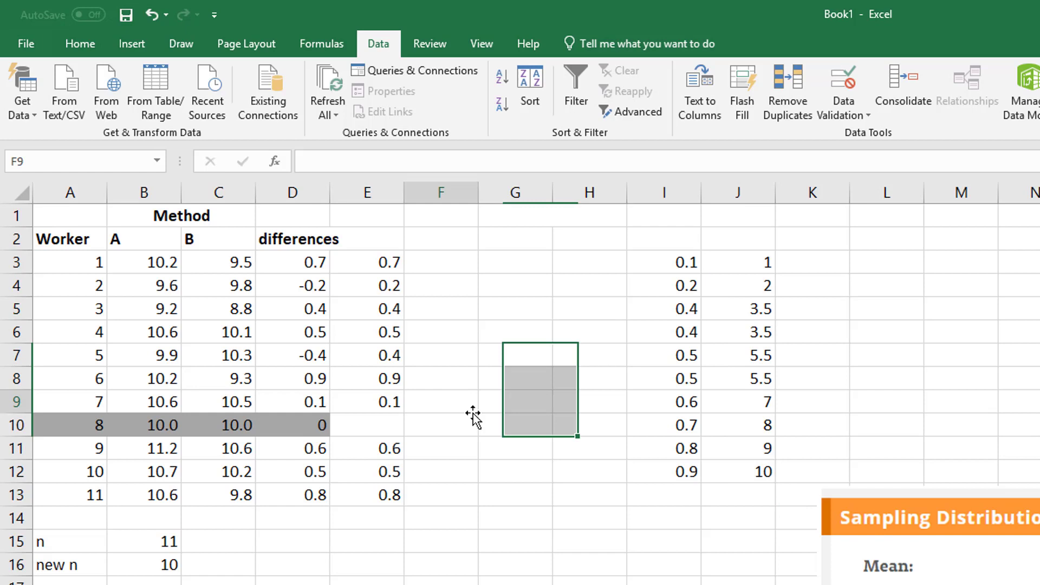
text(1)
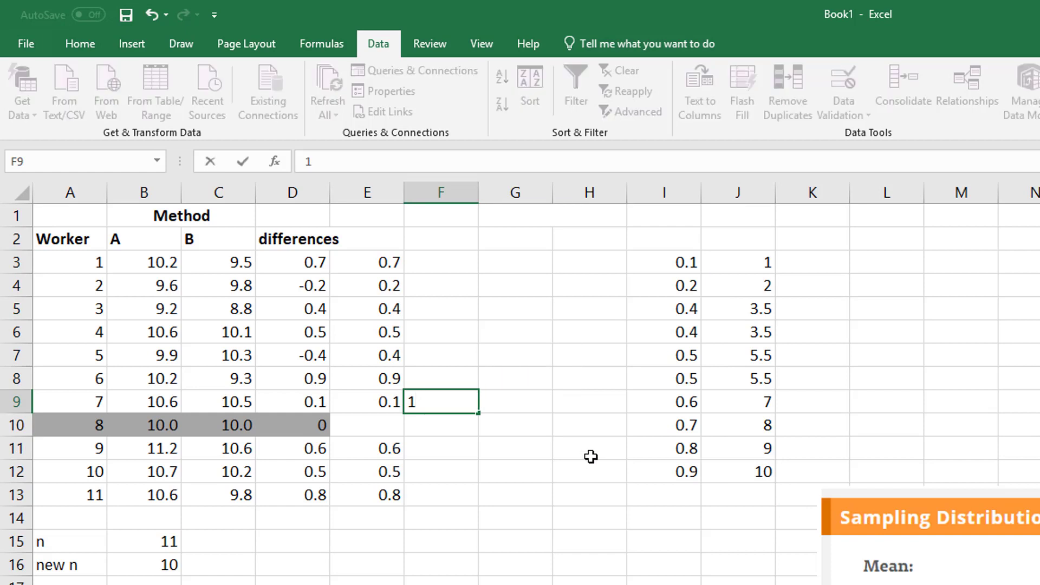
key(Up)
key(Up)
key(Up)
key(Up)
key(Up)
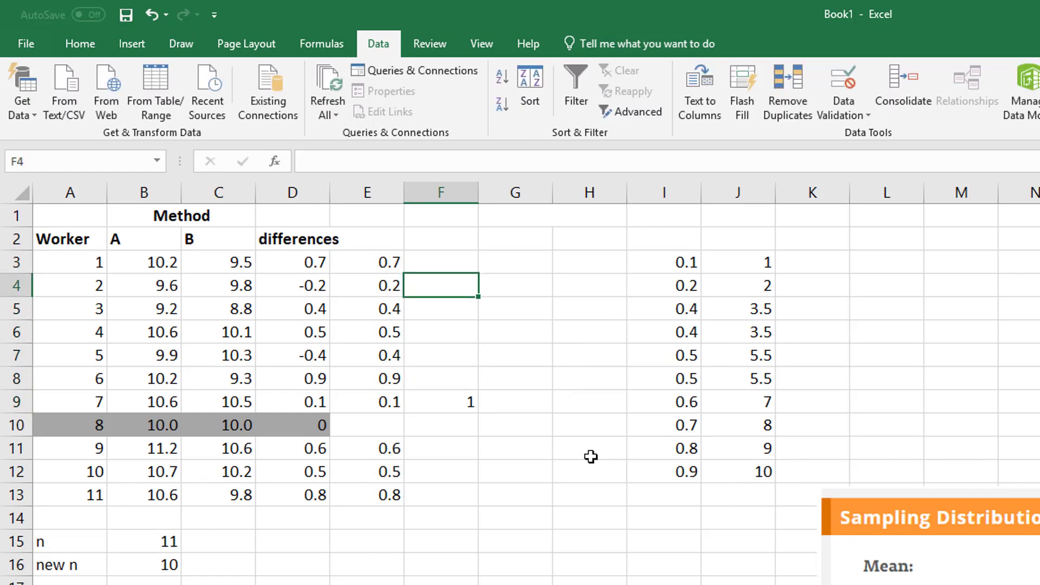
text(2)
key(Return)
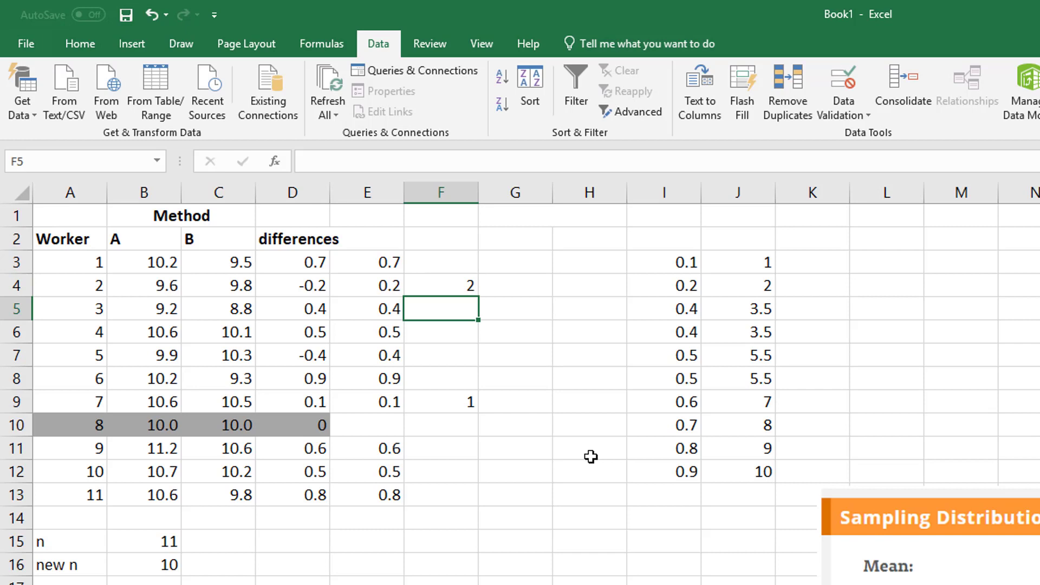
text(3.5)
key(Down)
key(Down)
key(Down)
text(3)
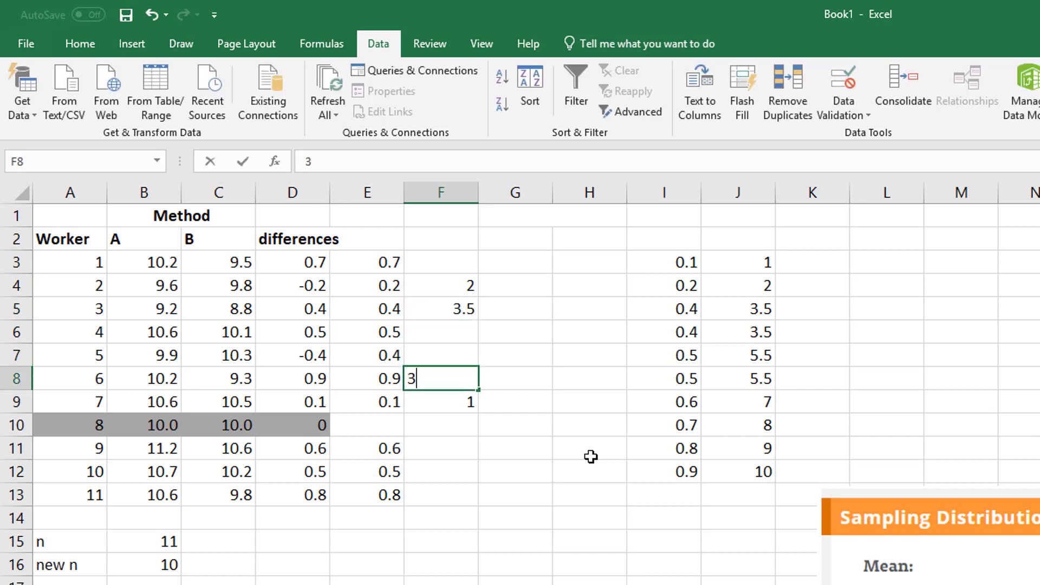
key(Escape)
key(Up)
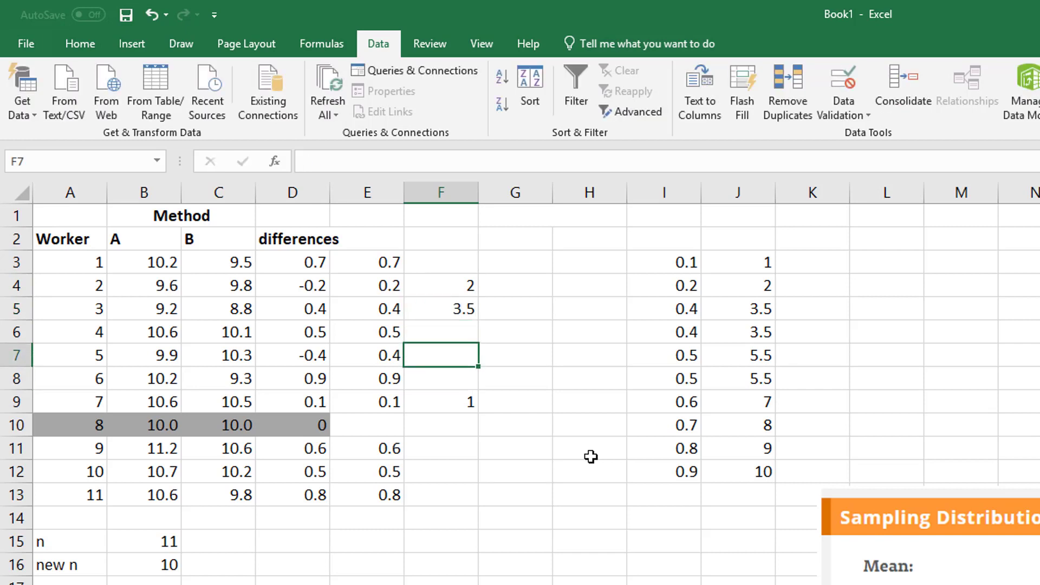
text(3.5)
key(ctrl+Return)
Step: Enter rank 8 in F3 and tied rank 5.5 in F6 and F12
key(Up)
key(Up)
key(Up)
key(Up)
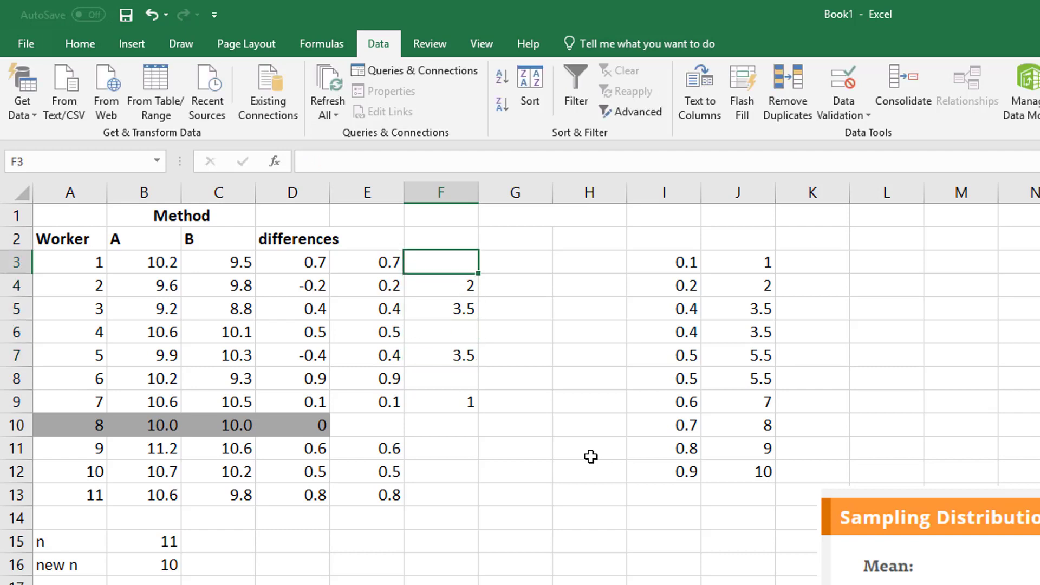
text(8)
key(Down)
key(Down)
key(Down)
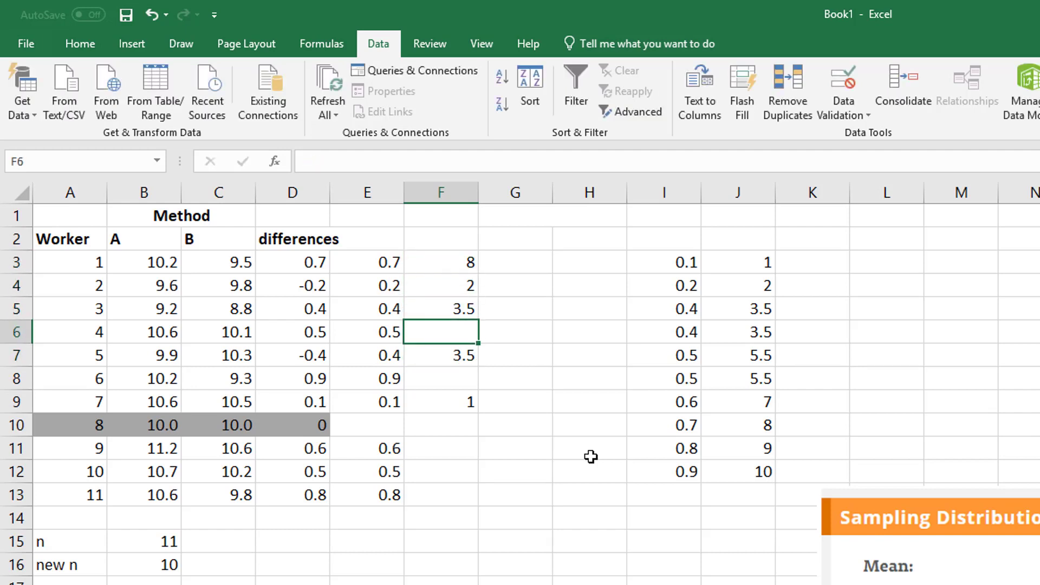
text(5.5)
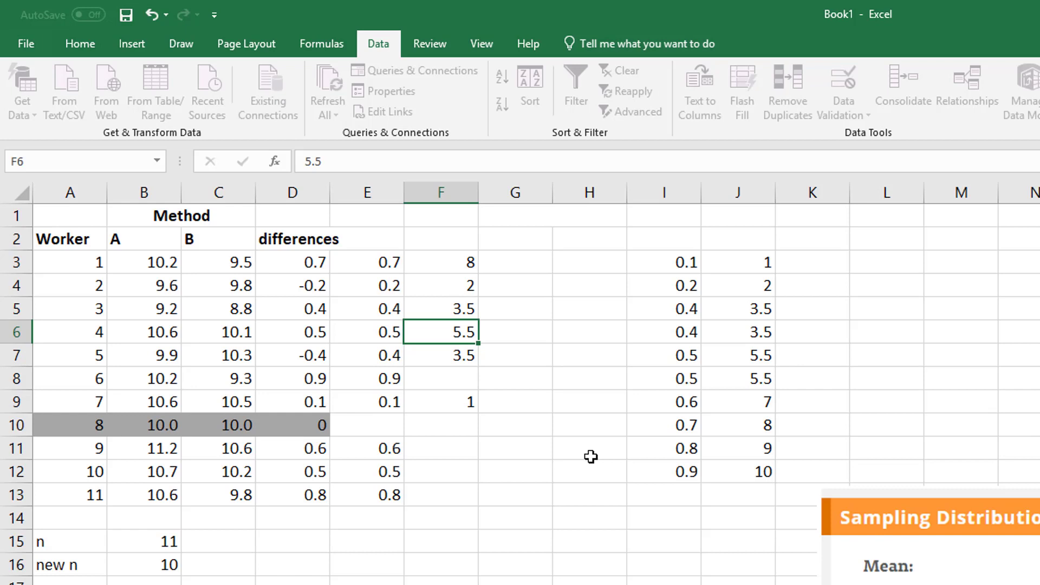
key(Down)
key(Down)
key(Down)
key(Down)
key(Down)
key(Down)
text(5.5)
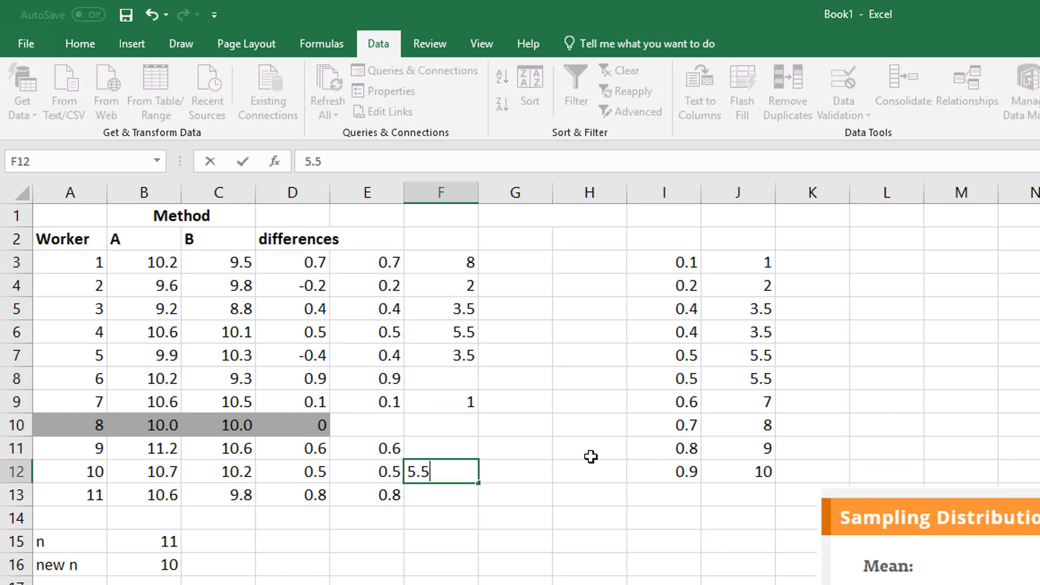
key(Up)
key(Up)
key(Up)
key(Up)
key(Up)
Step: Enter rank 10 in F8, 7 in F11 and 9 in F13
key(Down)
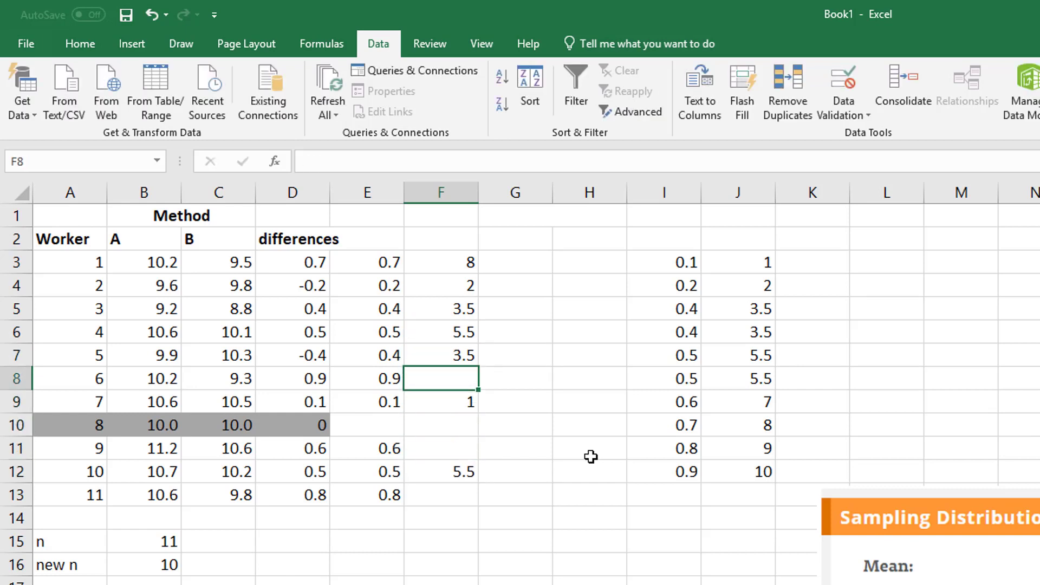
text(10)
key(Down)
key(Down)
key(Down)
key(Down)
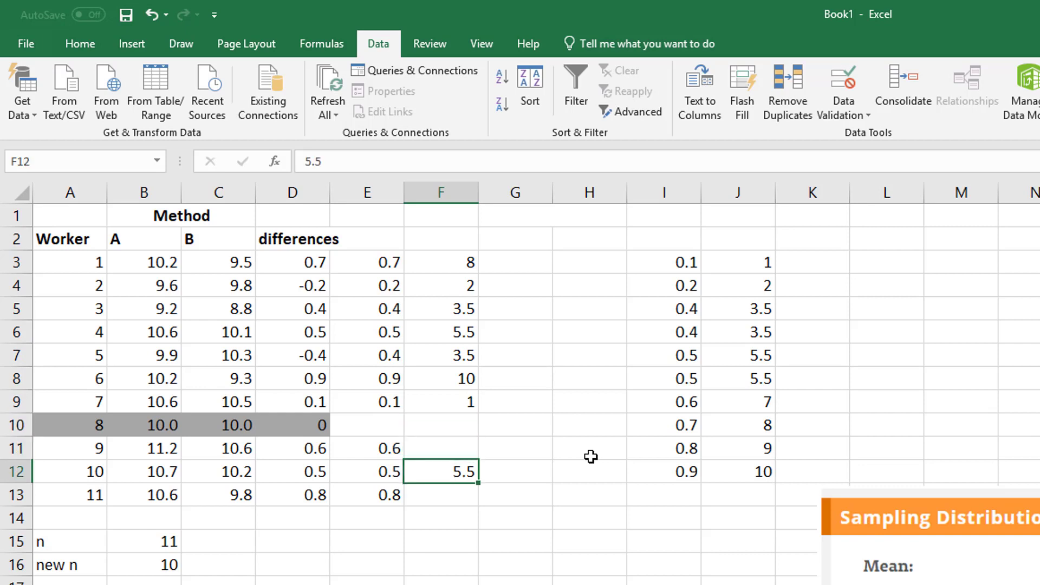
key(Up)
text(7)
key(Down)
key(Down)
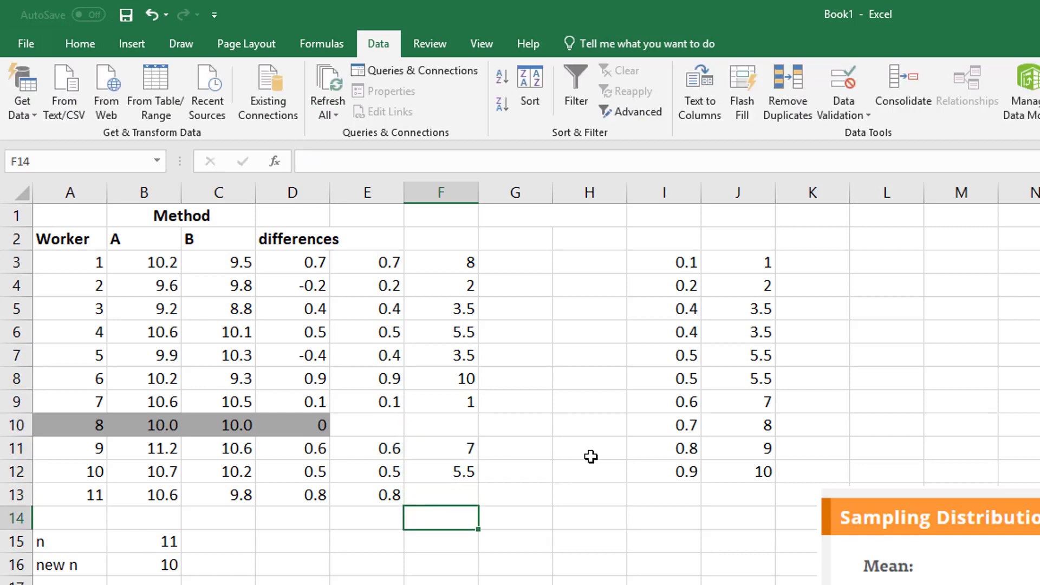
text(9)
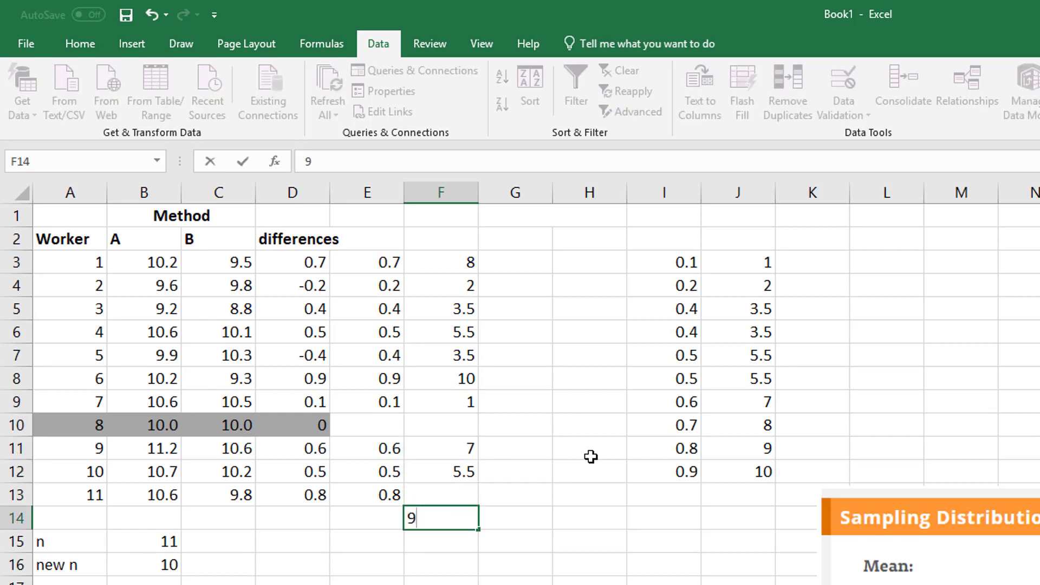
key(Escape)
key(Up)
text(9)
key(Return)
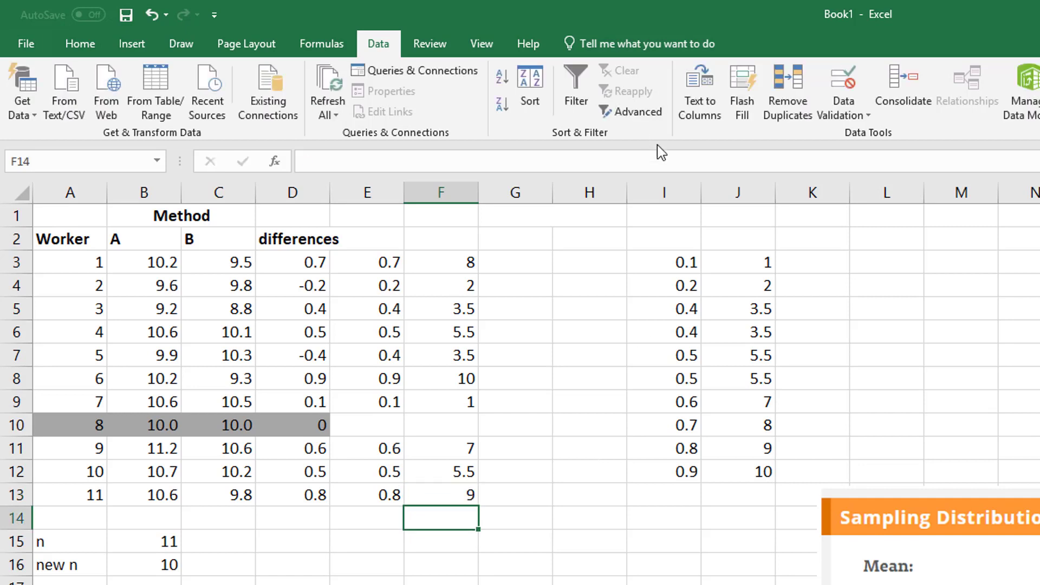
Step: Type 'Signed Ranks' in G1, with 'Negative' in G2 and 'Positive' in H2
drag(748, 271, 761, 472)
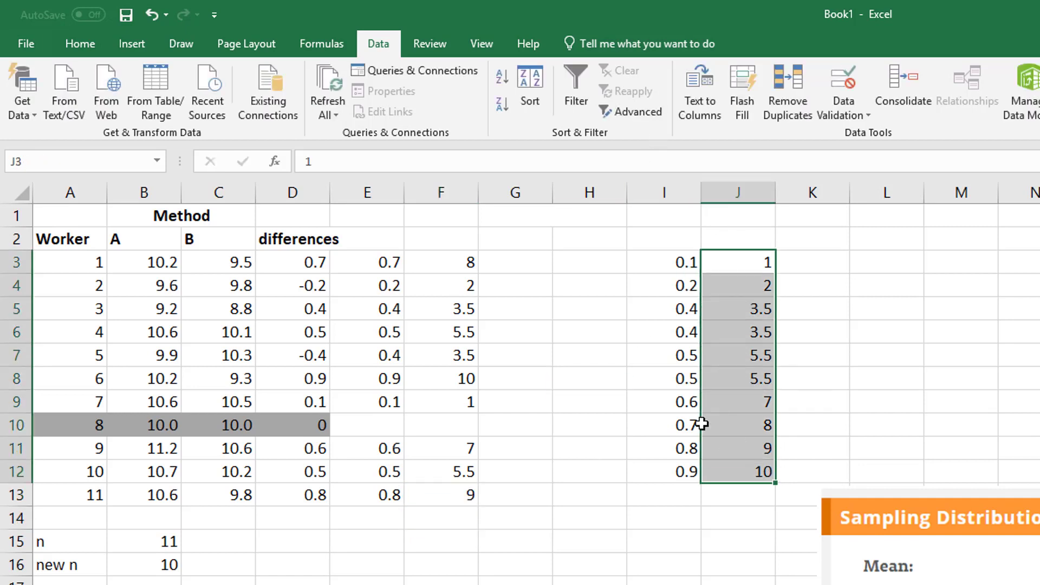
click(499, 379)
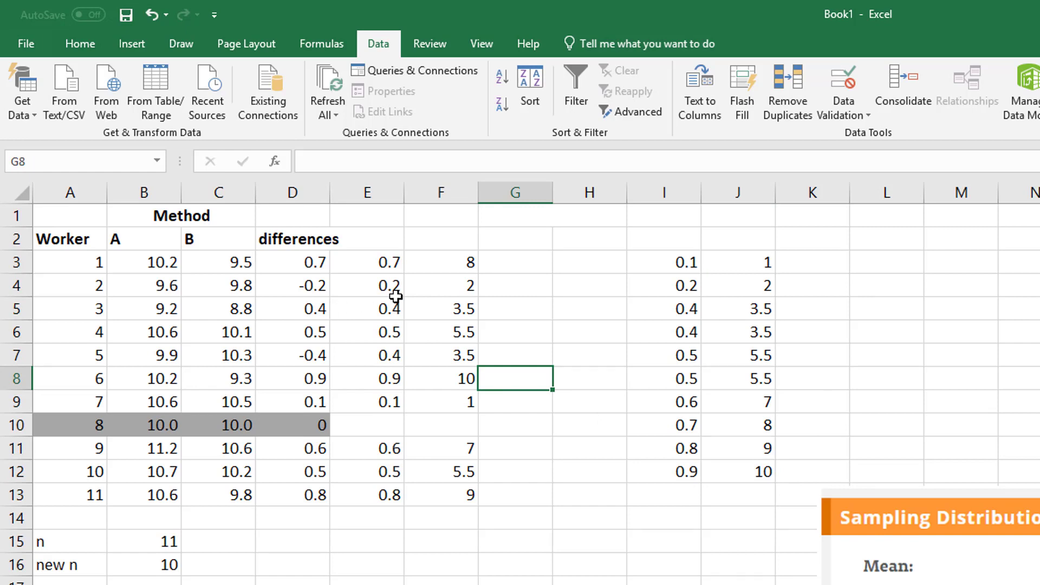
click(508, 223)
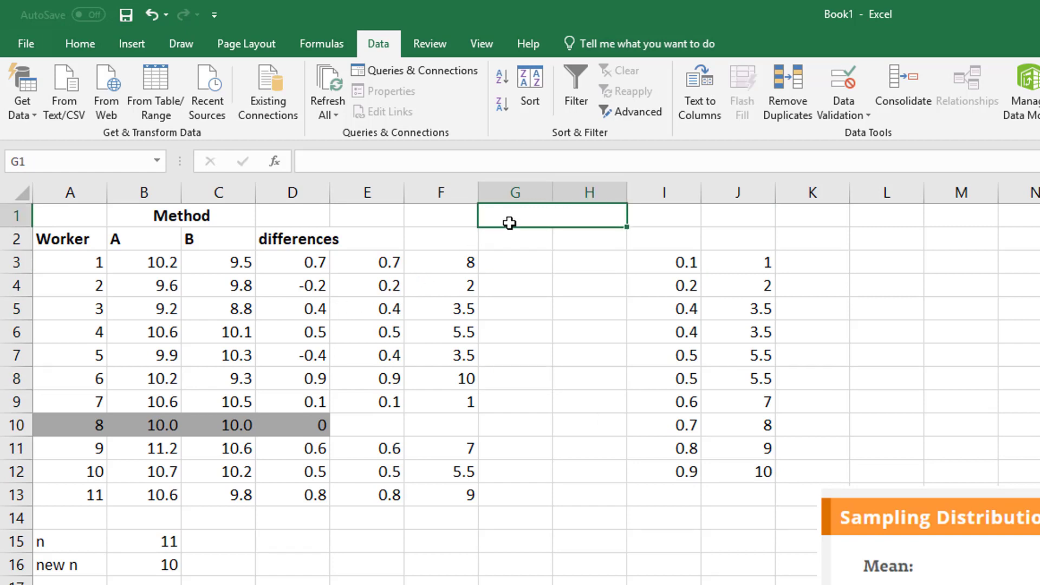
text(Signed Rank)
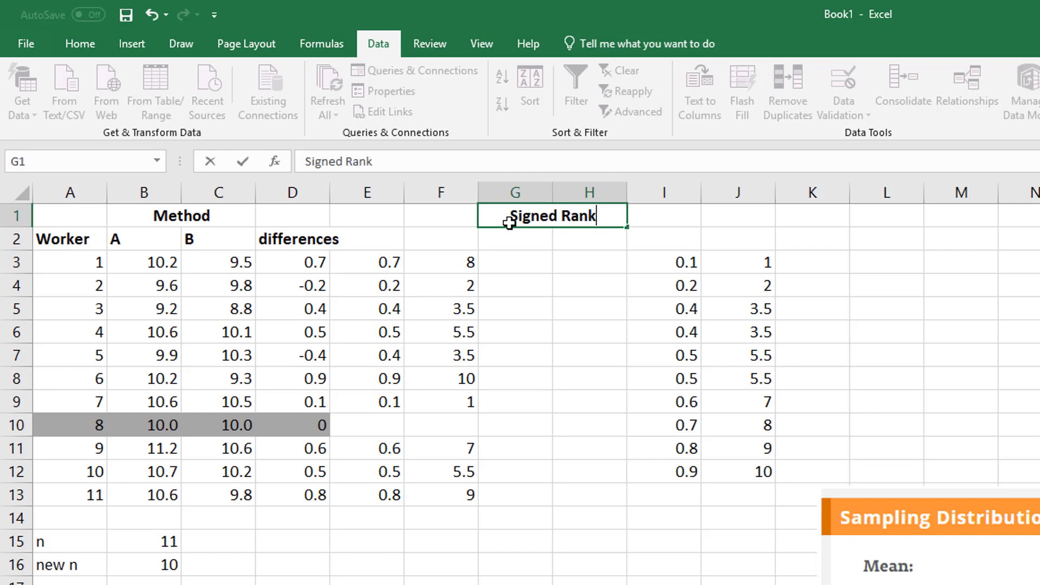
text(s)
key(Return)
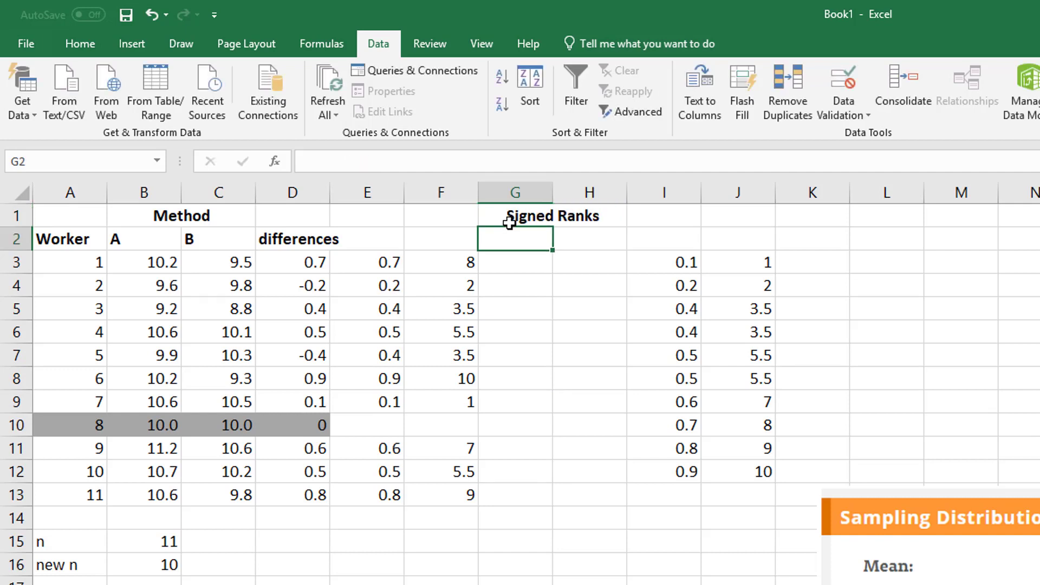
text(Negative)
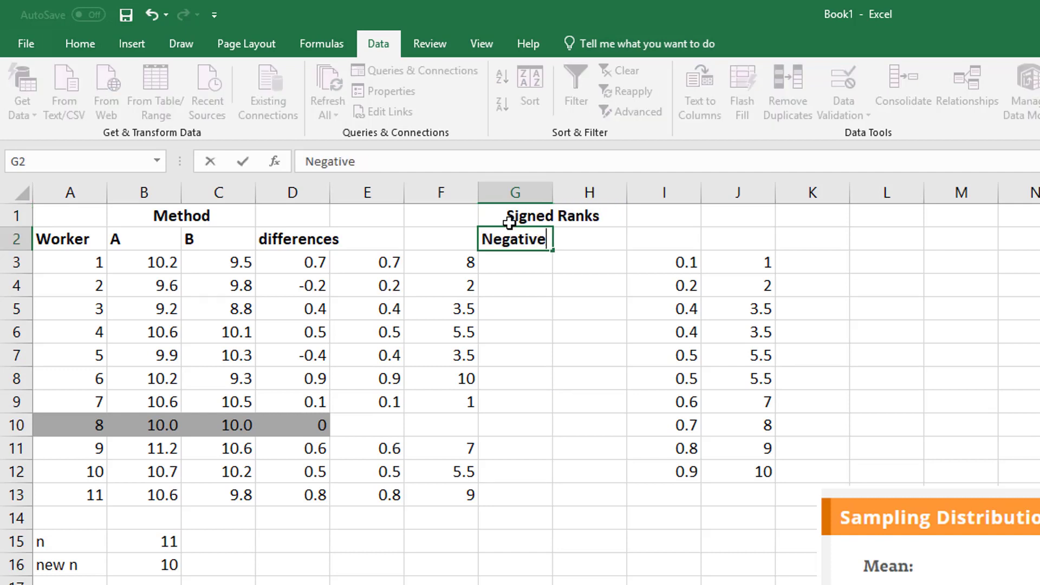
key(Tab)
text(Positive)
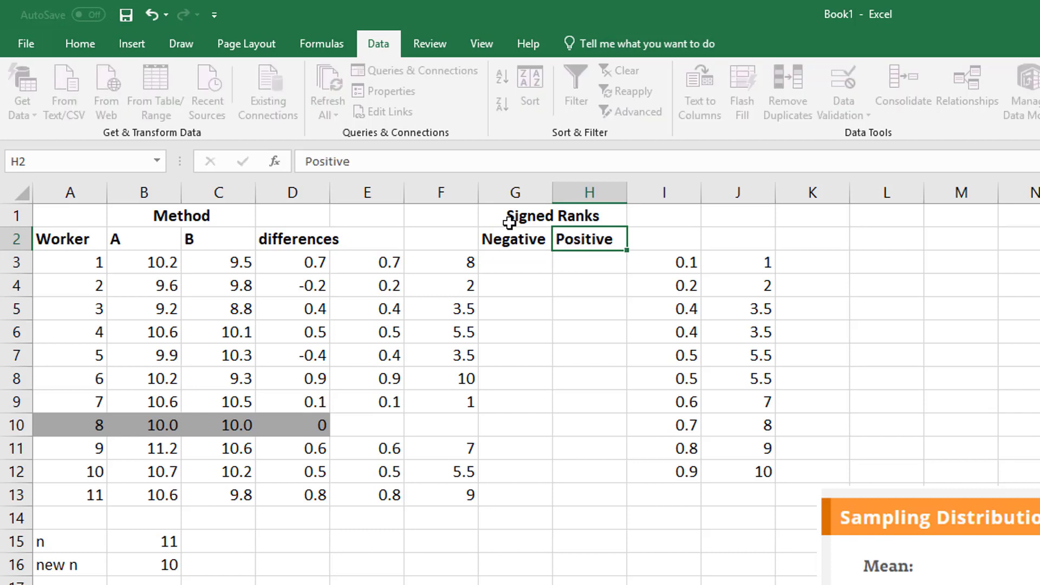
key(Return)
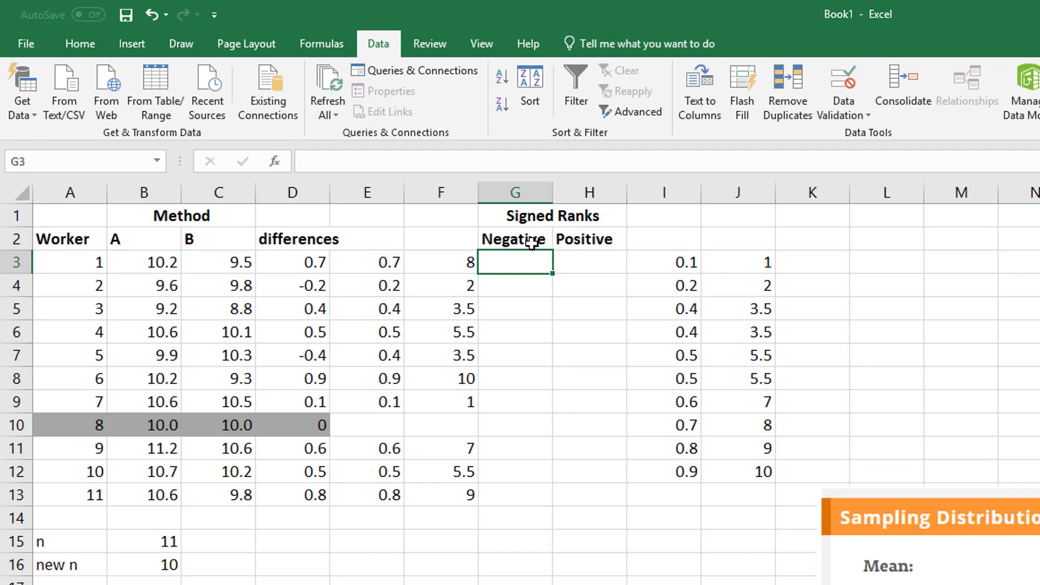
Step: Enter =IF(D3<0,-F3," ") in G3 for the first negative signed rank
click(312, 286)
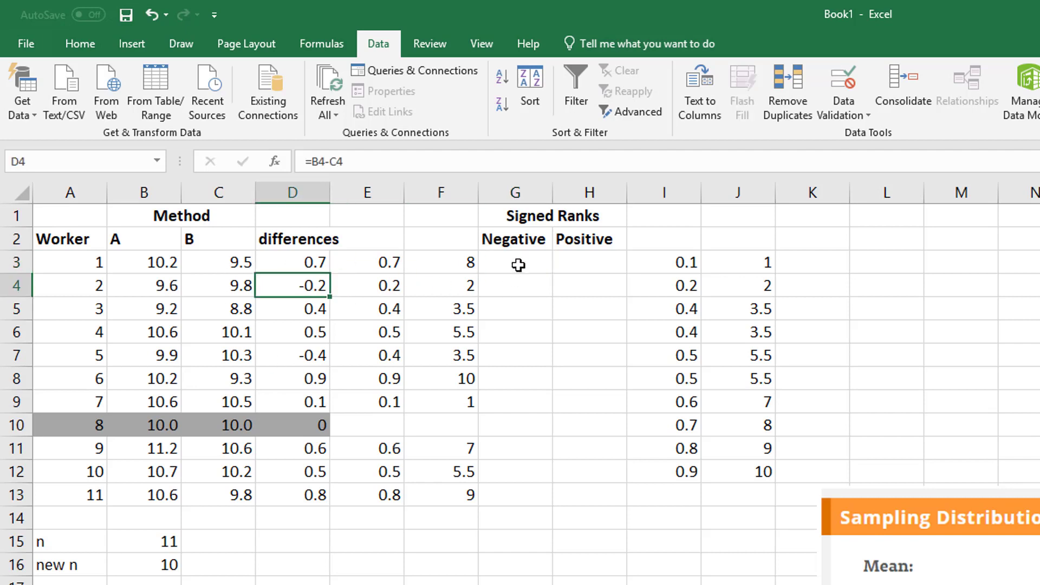
click(449, 288)
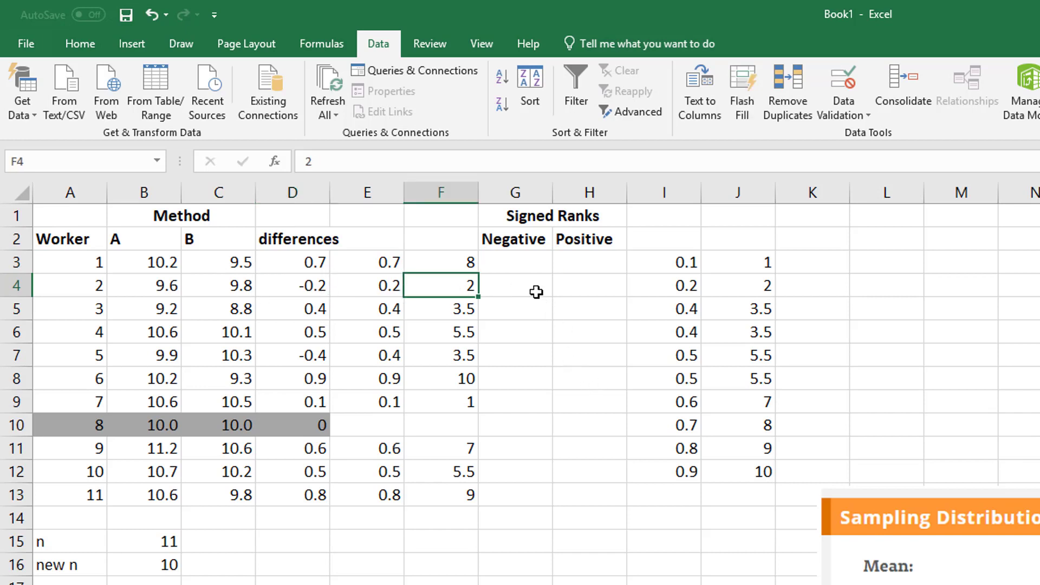
click(528, 263)
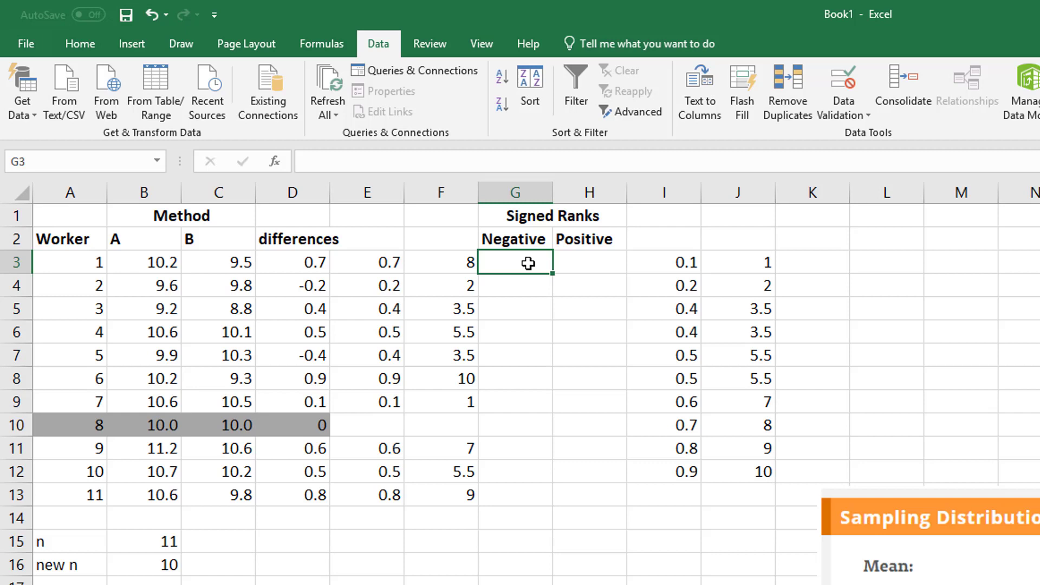
text(=)
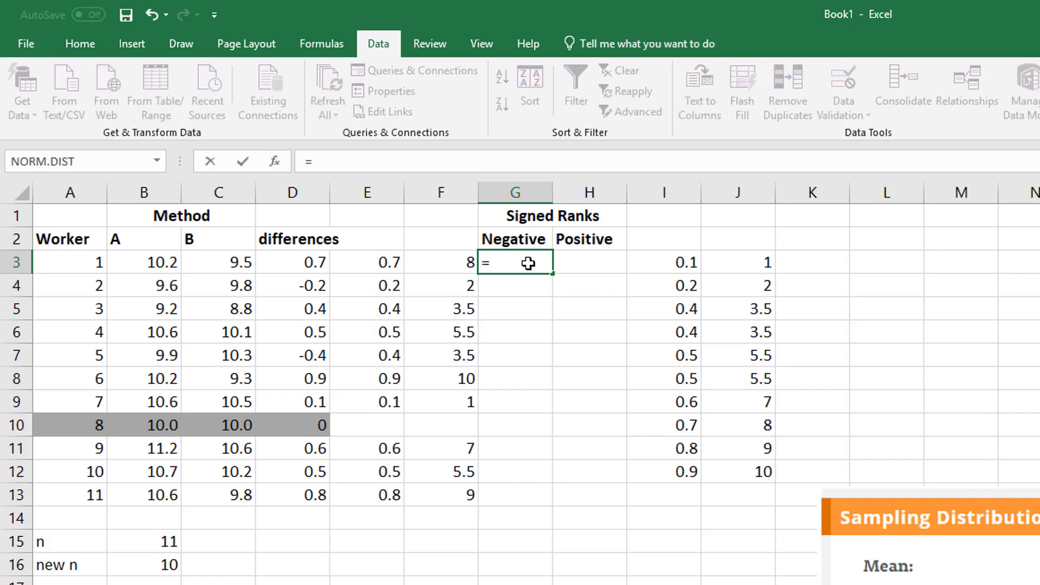
text(if()
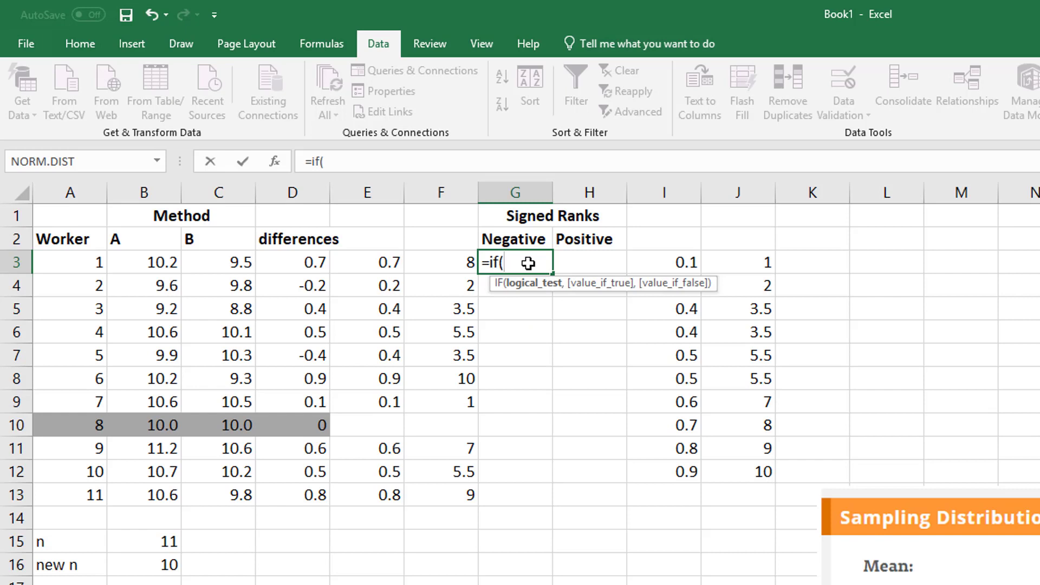
click(310, 265)
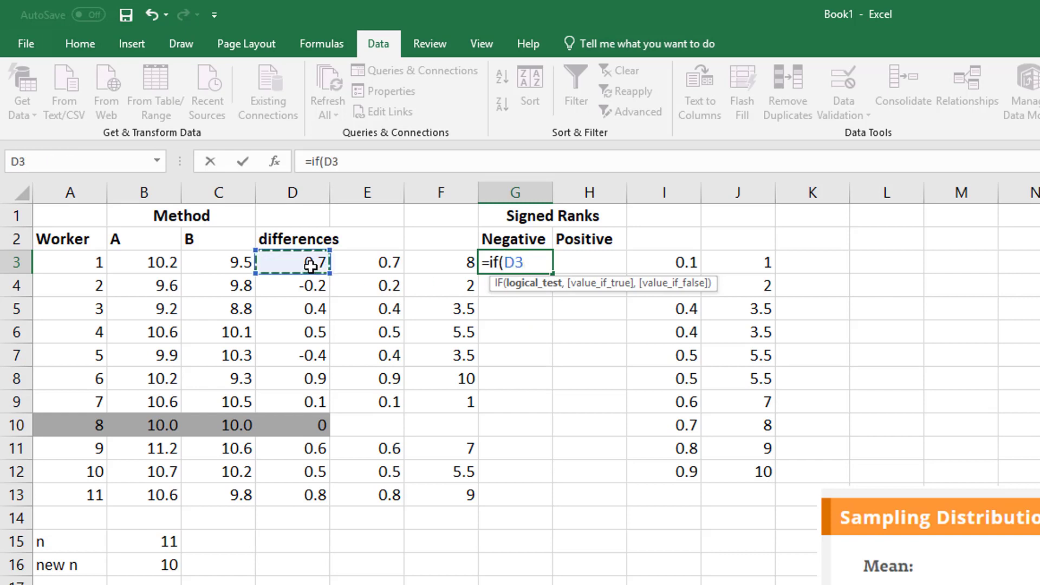
text(<0,)
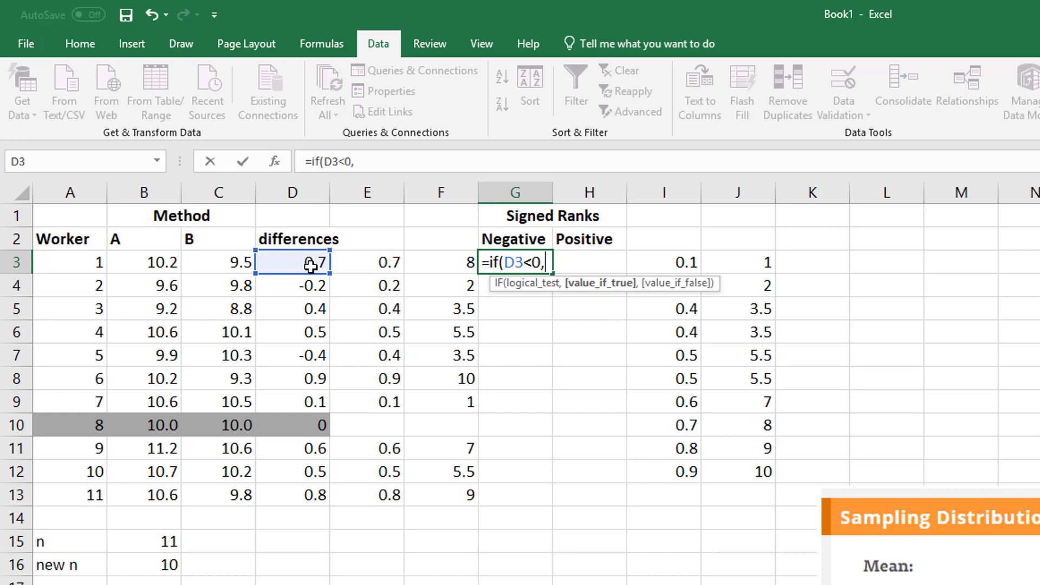
text(-)
click(453, 266)
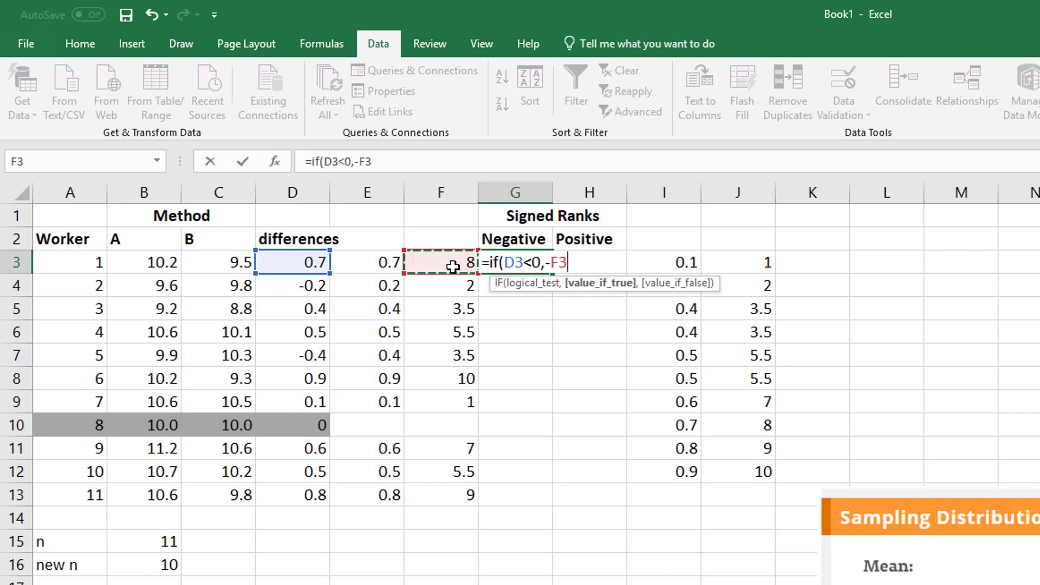
text(,")
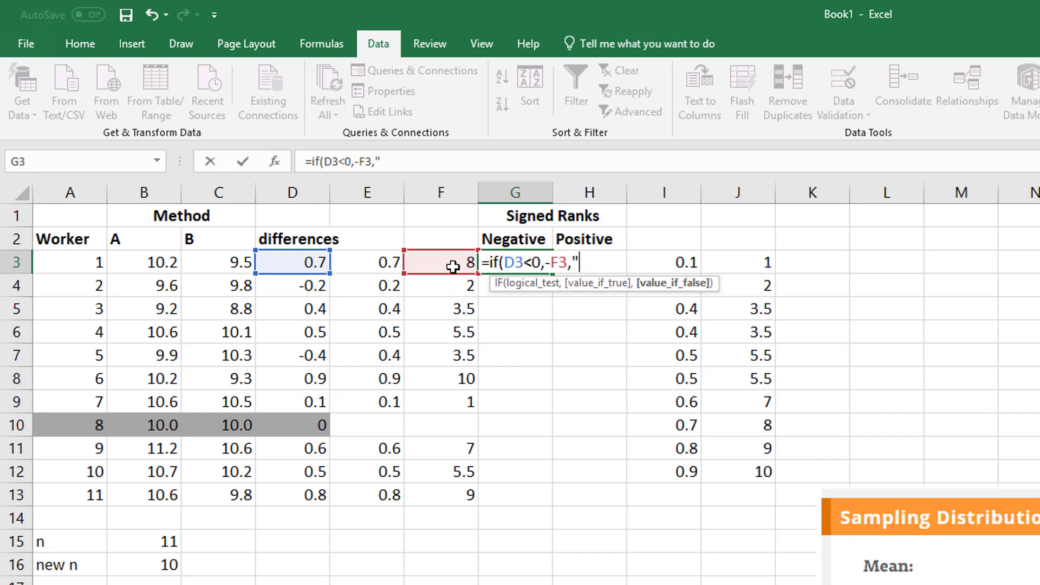
text( "))
key(Return)
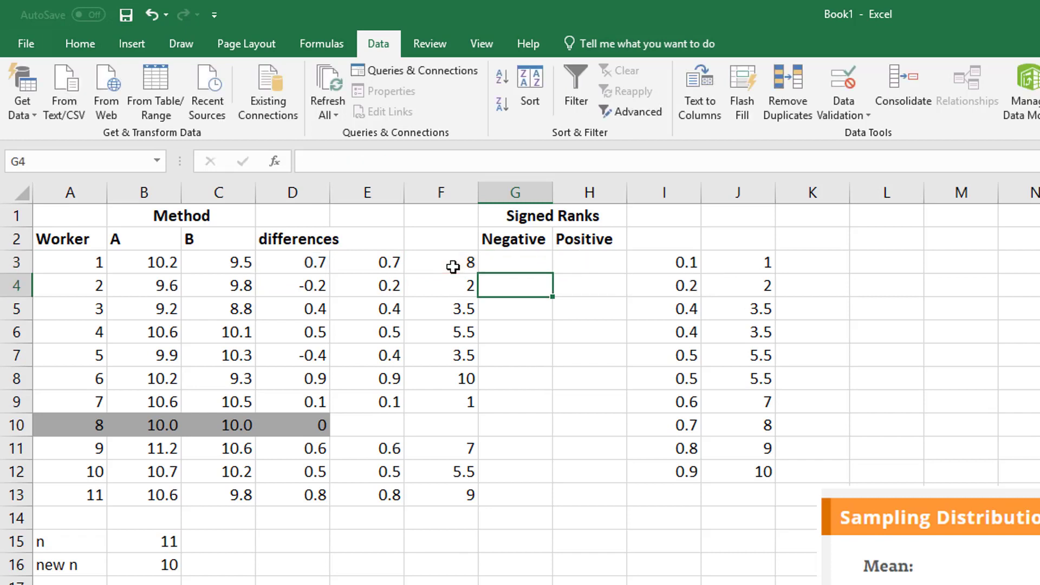
Step: Fill the formula down to G13, giving -2 in G4 and -3.5 in G7
click(493, 261)
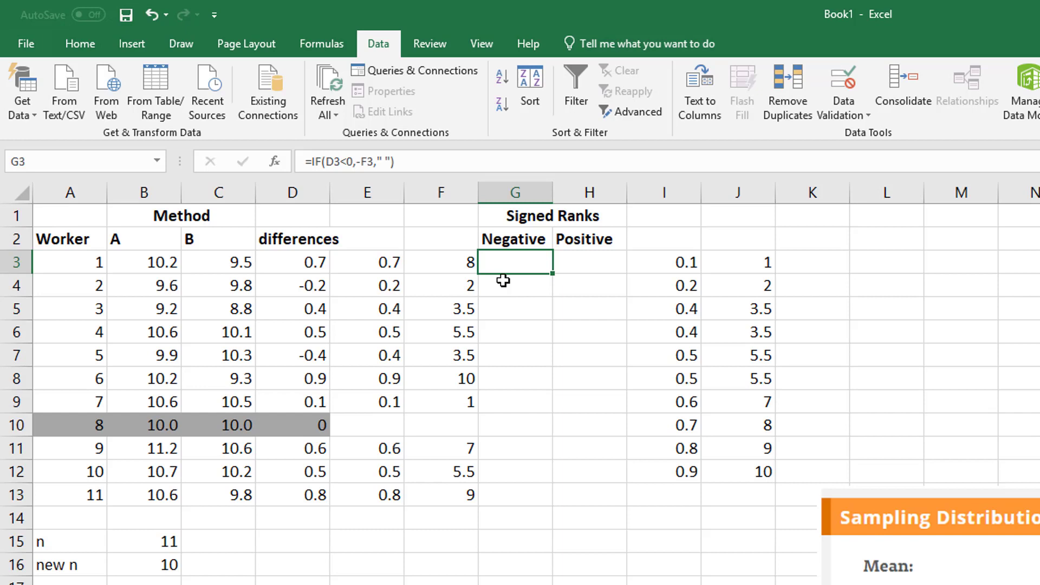
drag(555, 278, 538, 499)
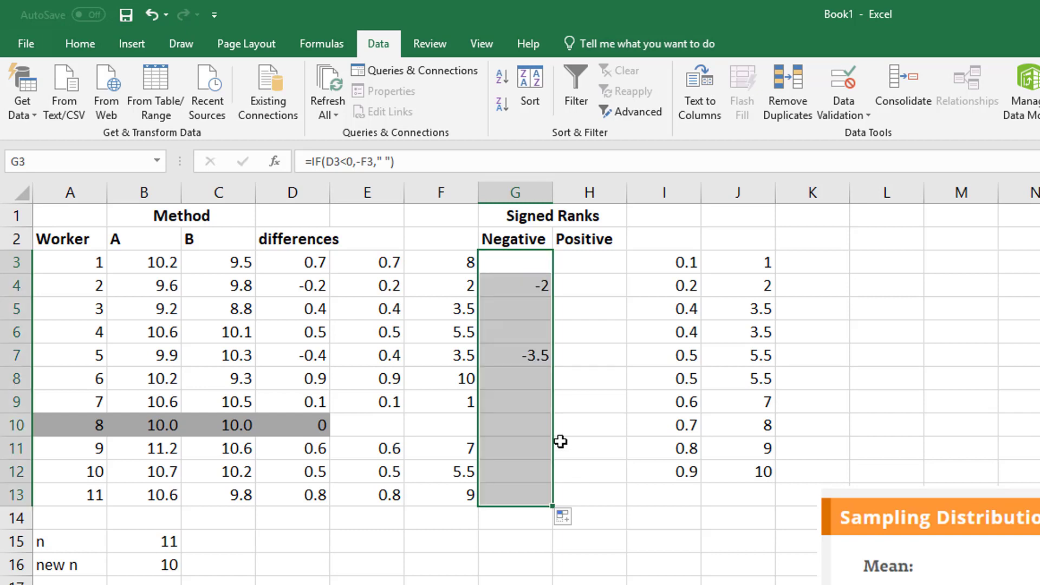
click(530, 283)
click(531, 356)
Step: Enter =IF(D3>0,F3," ") in H3 to show the rank only for a positive difference
click(583, 259)
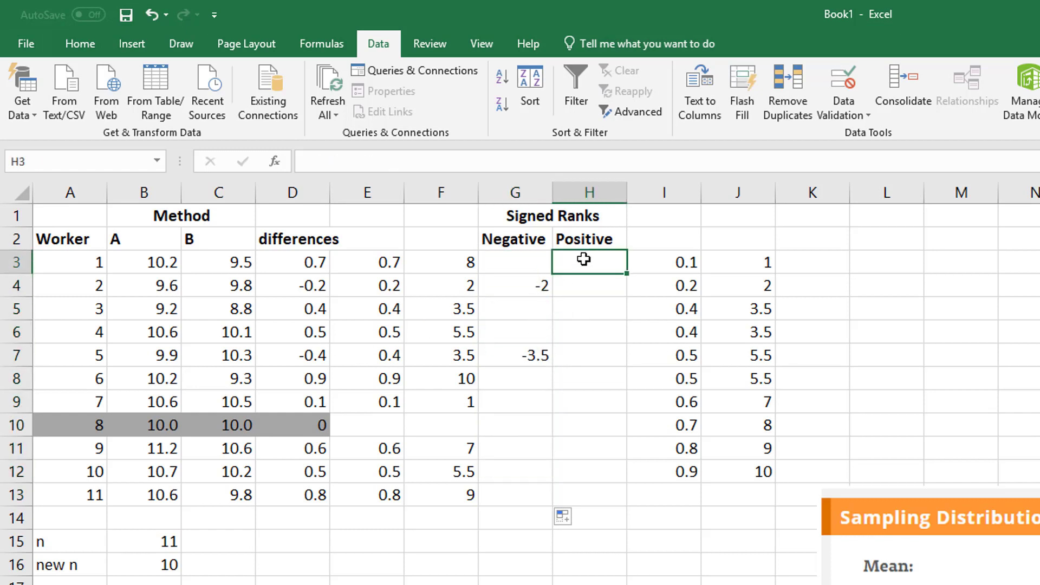
text(=if()
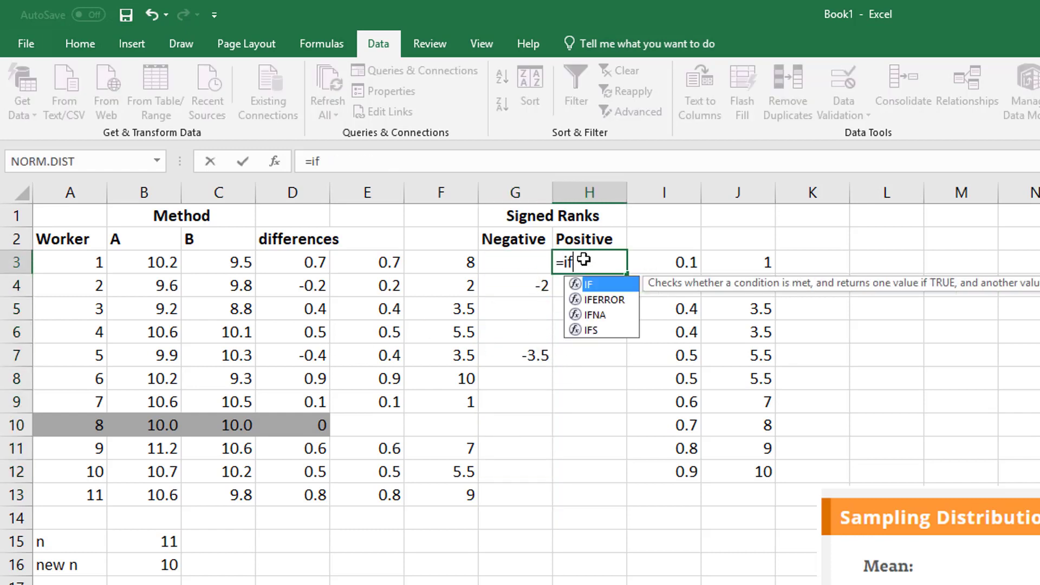
click(308, 262)
text(>0)
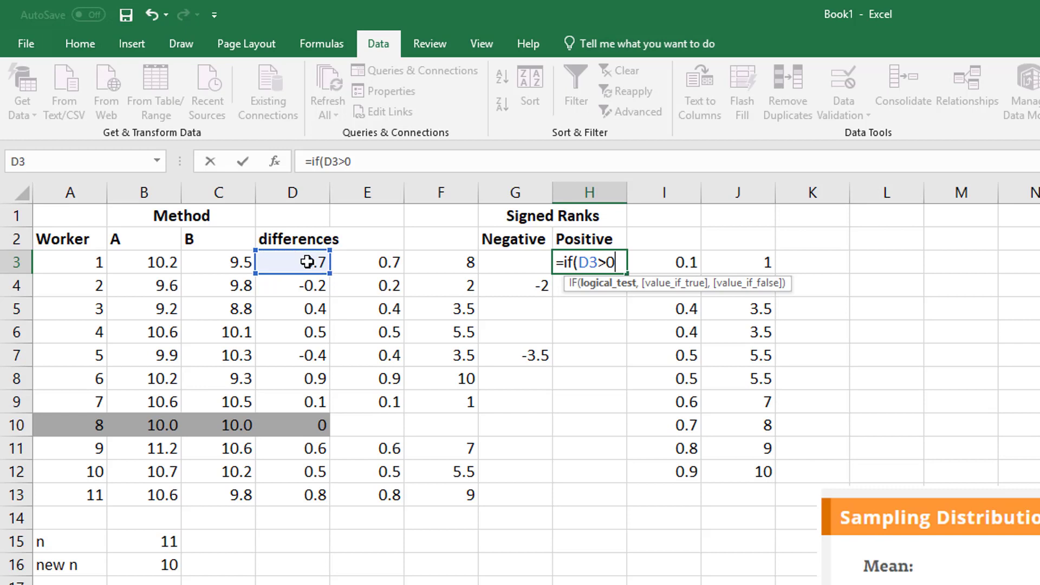
text(,)
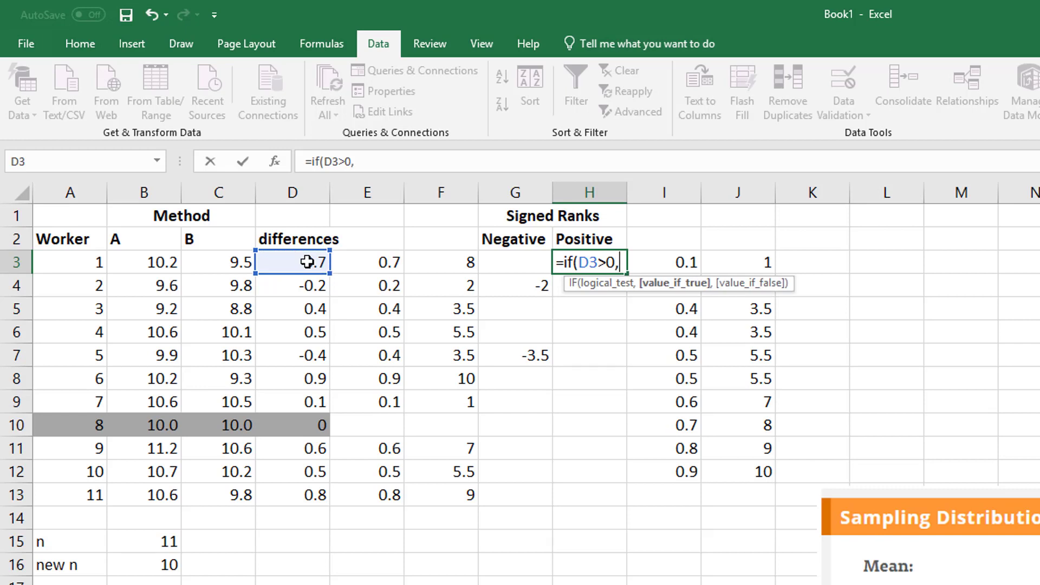
click(416, 262)
text(,)
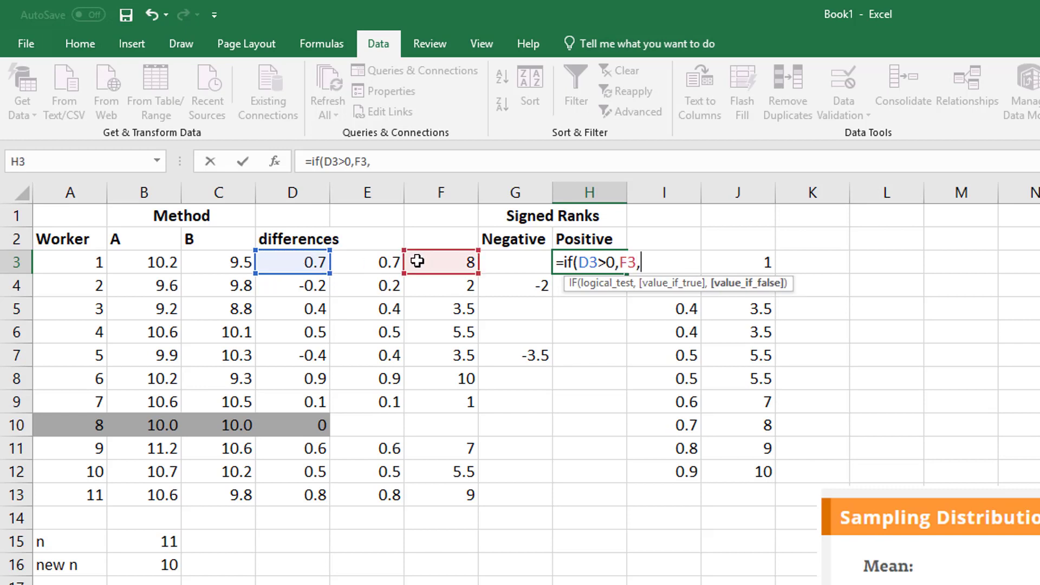
text(" "))
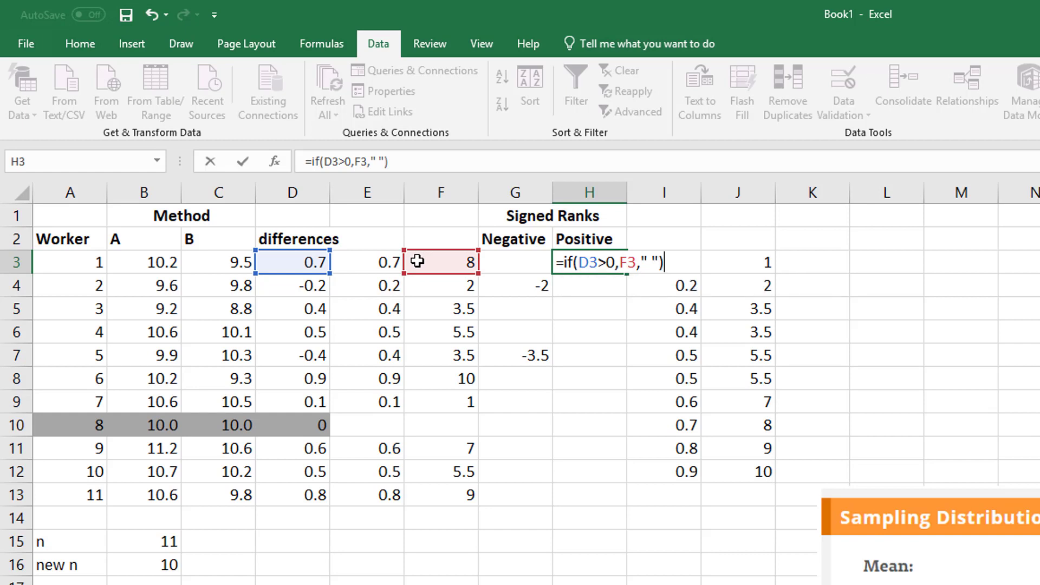
key(Return)
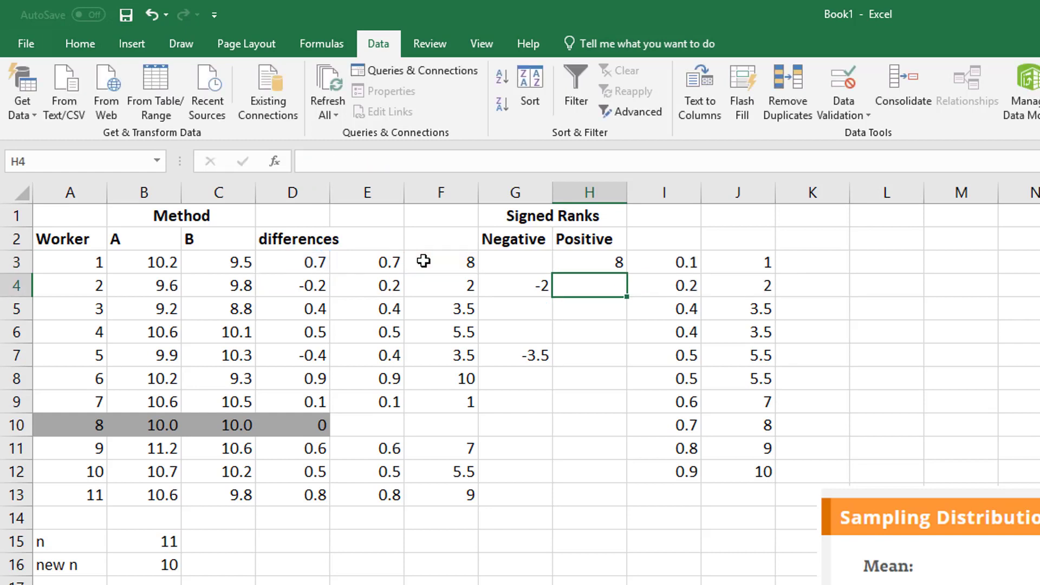
Step: Copy the H3 positive-rank formula down through H13
click(569, 260)
drag(625, 275, 622, 503)
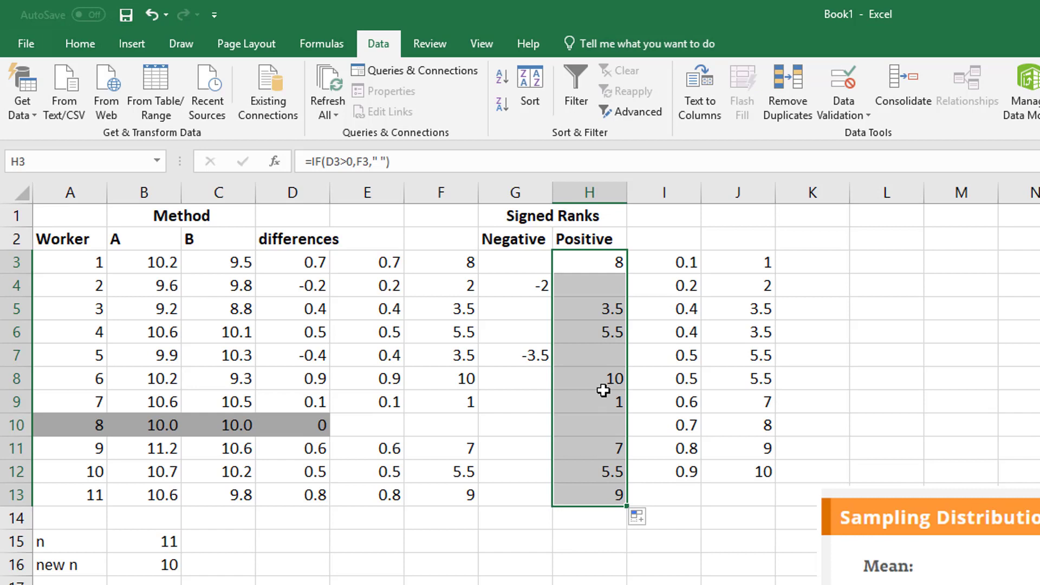
click(579, 454)
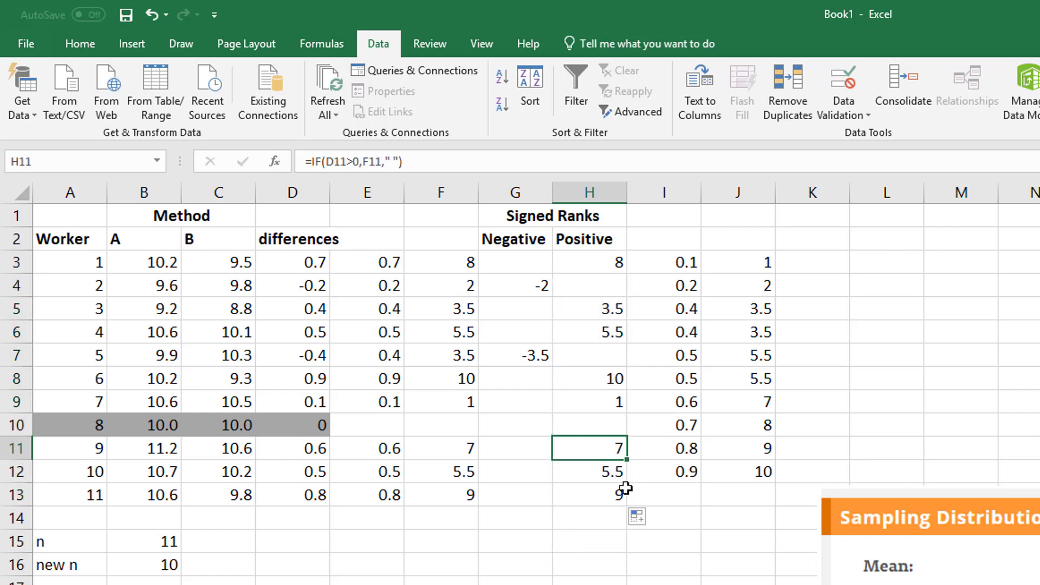
click(504, 547)
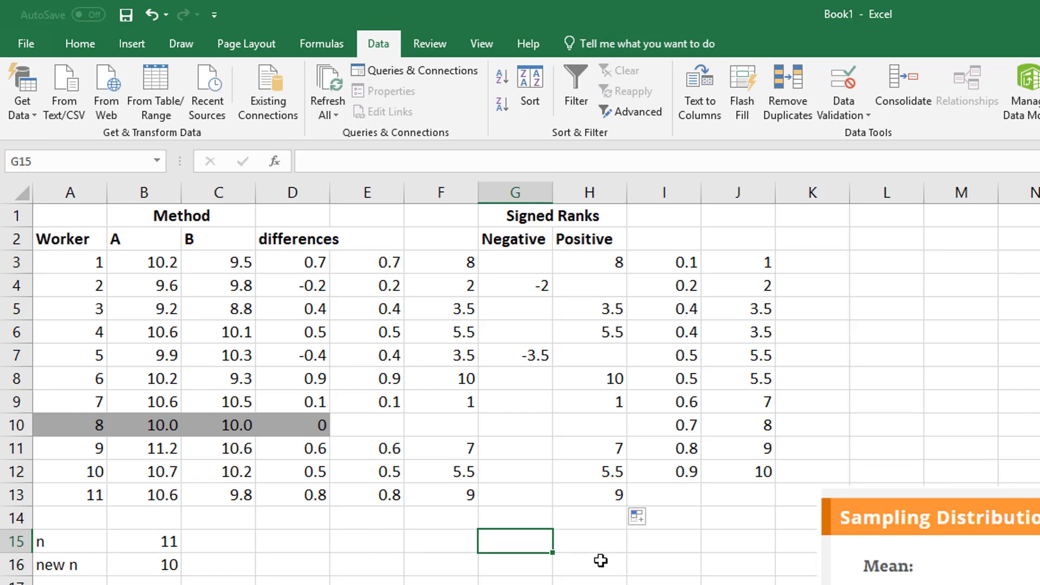
Step: Shade the positive ranks H3:H13 yellow
click(599, 543)
click(606, 261)
drag(606, 261, 596, 496)
click(84, 49)
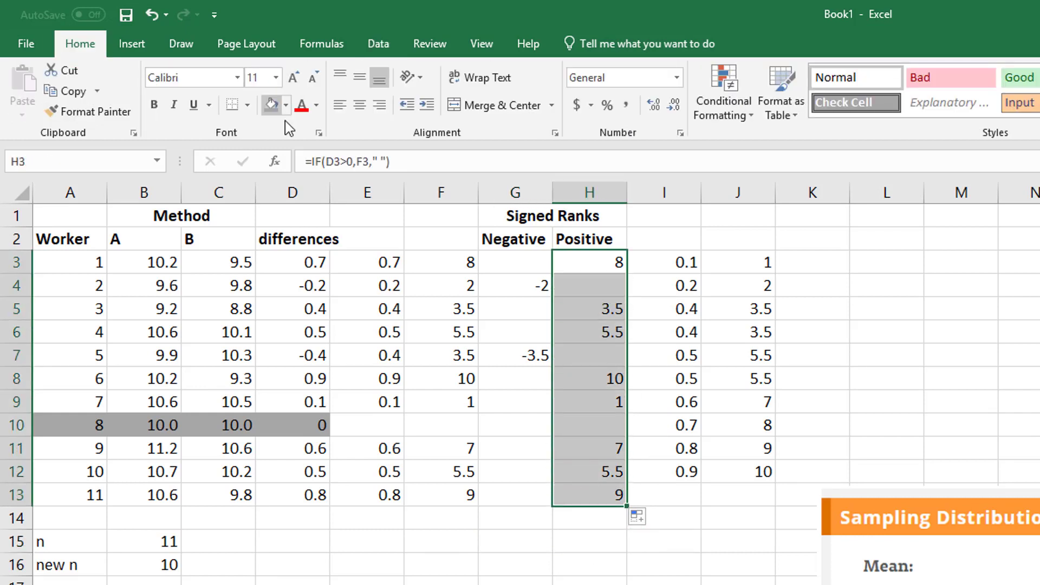
click(286, 105)
click(316, 245)
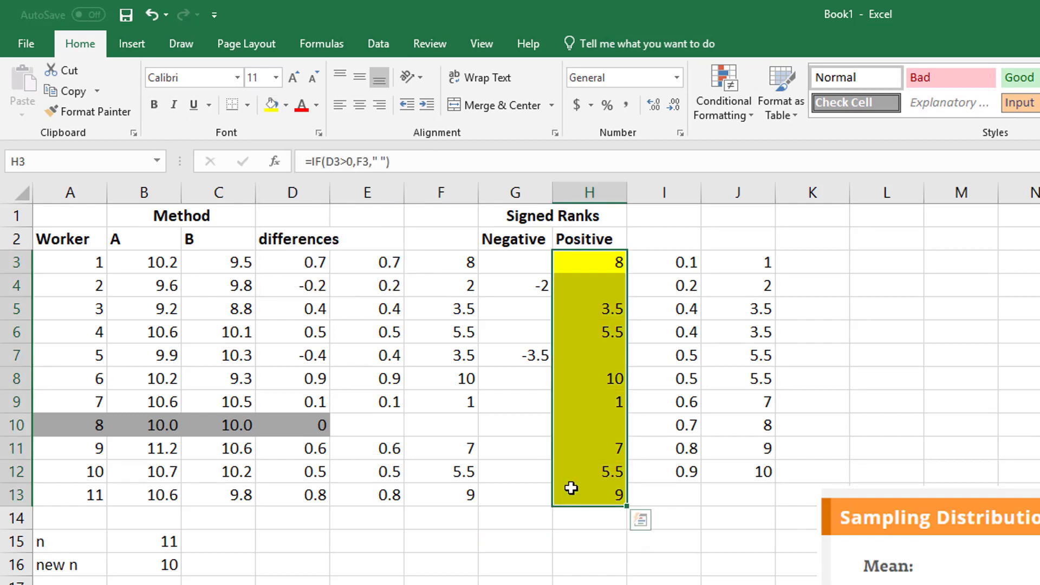
click(648, 547)
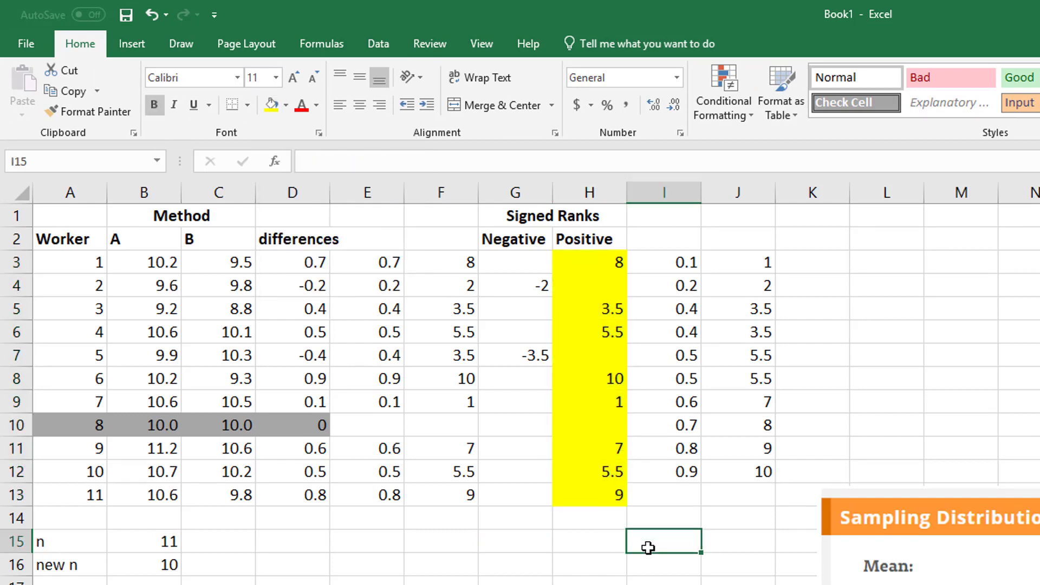
Step: Label I15 'T+' and enter =SUM(H3:H13) in H15, giving 49.5
text(T+)
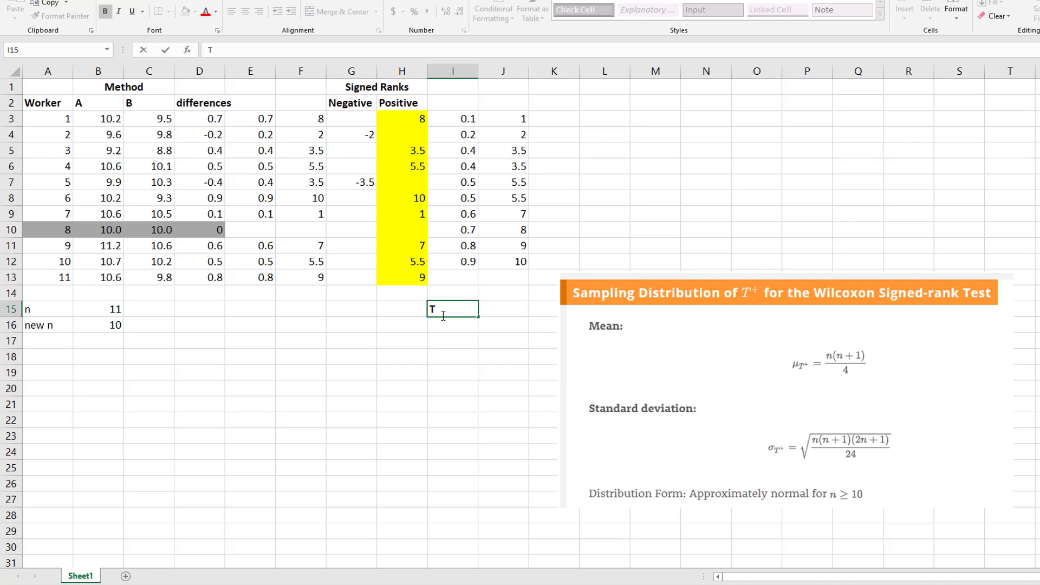
key(Left)
text(=sum()
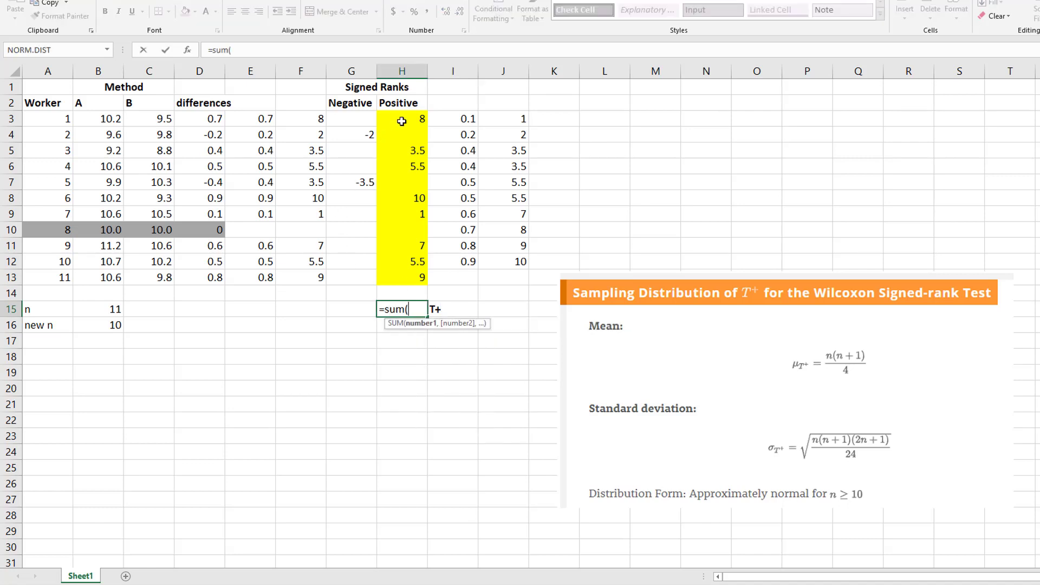
drag(401, 122, 410, 277)
text())
key(Return)
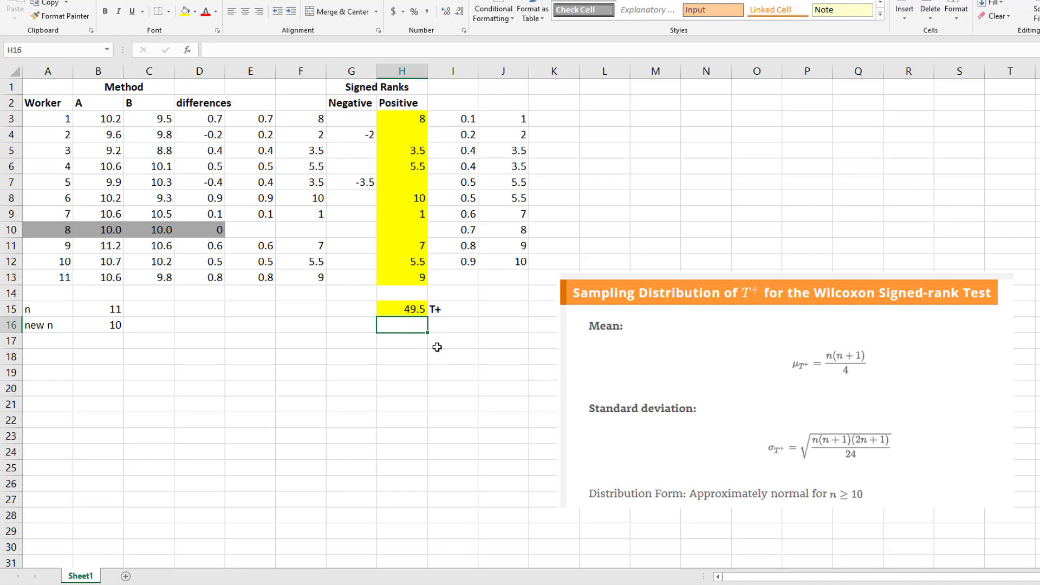
Step: Add the labels 'mean' in I16 and 'stdev' in I17
click(412, 314)
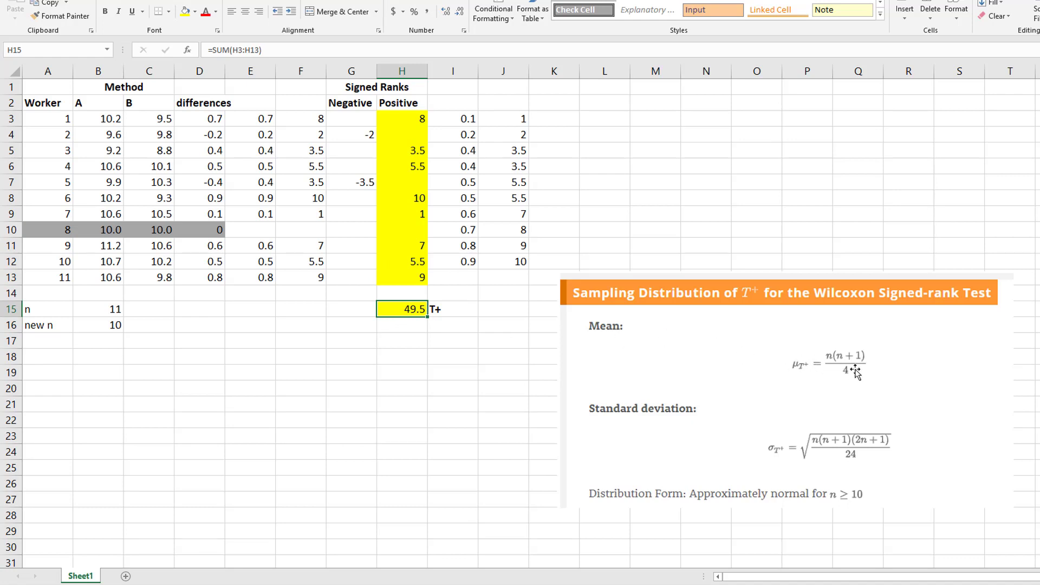
click(443, 327)
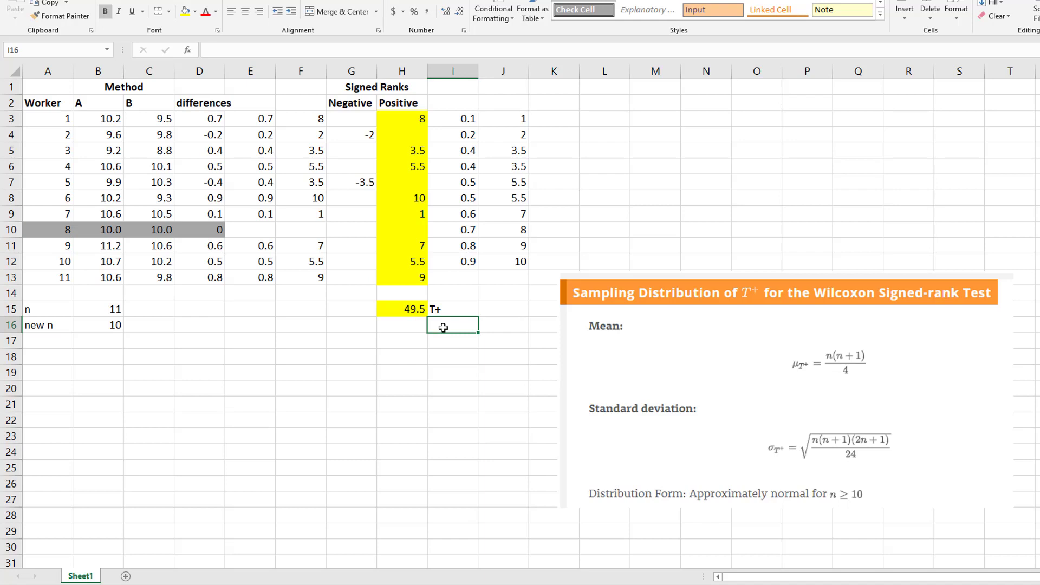
text(mean)
key(Return)
text(stdev)
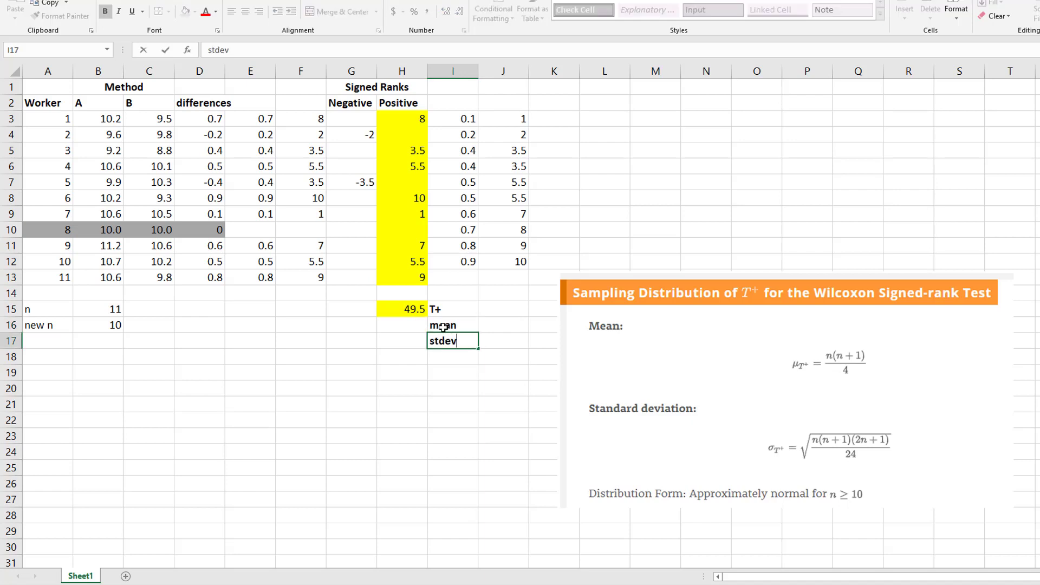
key(Return)
Step: Enter =(B16*(B16+1))/4 in H16, giving a mean of 27.5
key(Up)
key(Left)
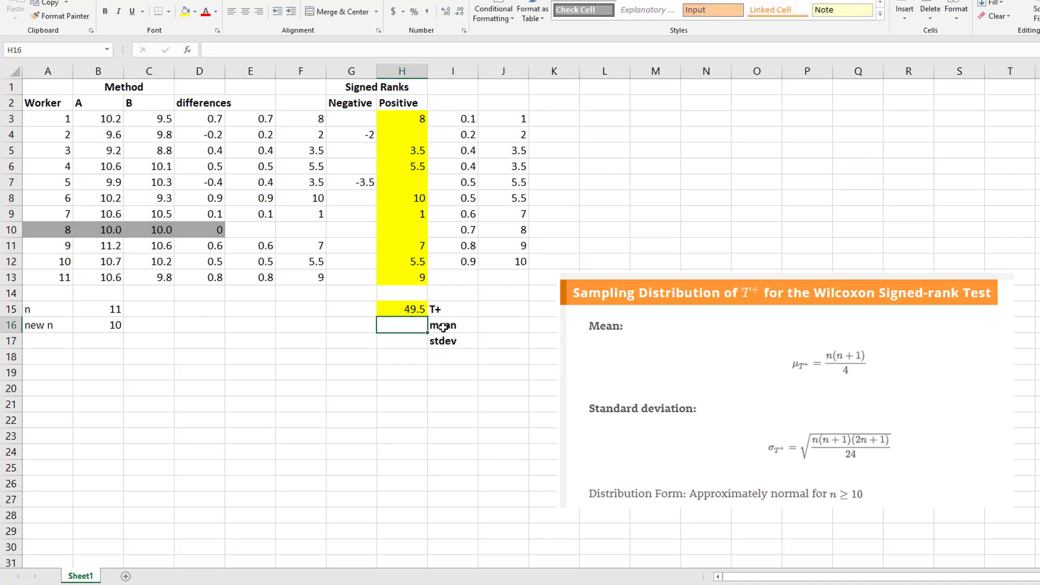
text(=)
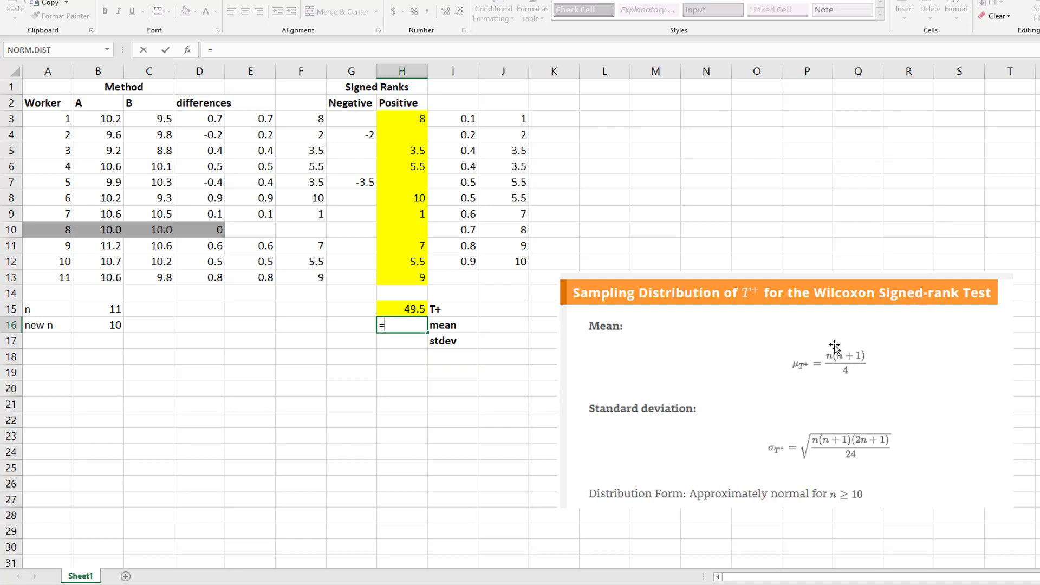
text(()
click(100, 328)
text(*()
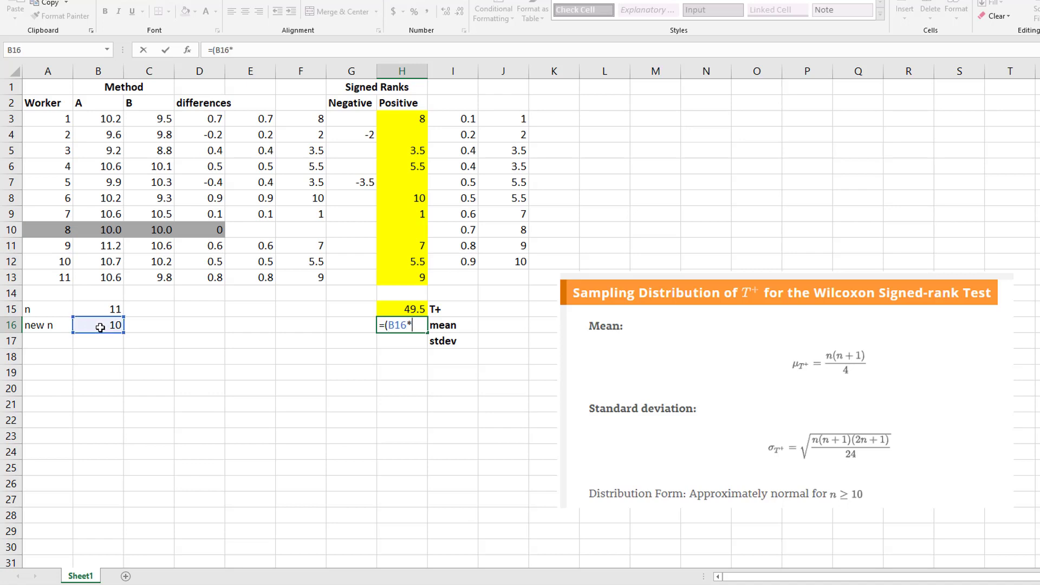
click(101, 327)
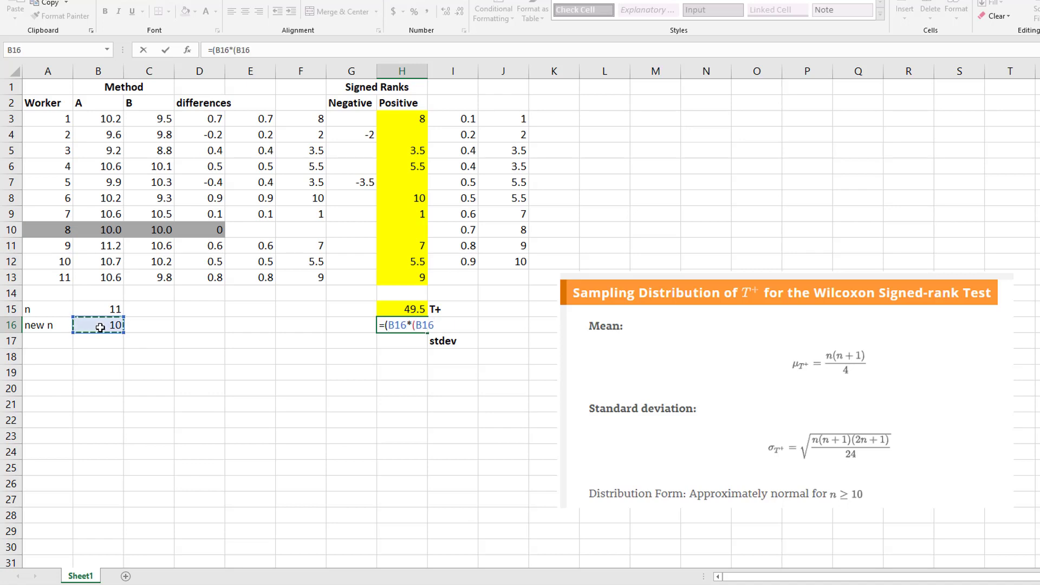
text(+1))/4)
key(Return)
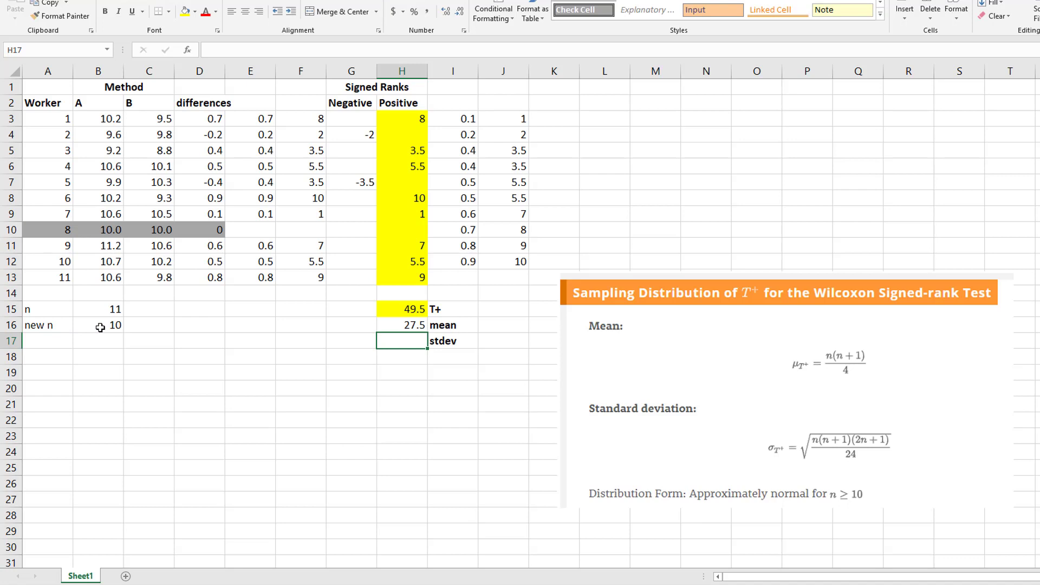
Step: Enter =SQRT((B16*(B16+1)*(2*B16+1))/24) in H17, giving 9.81071
text(=sqrt()
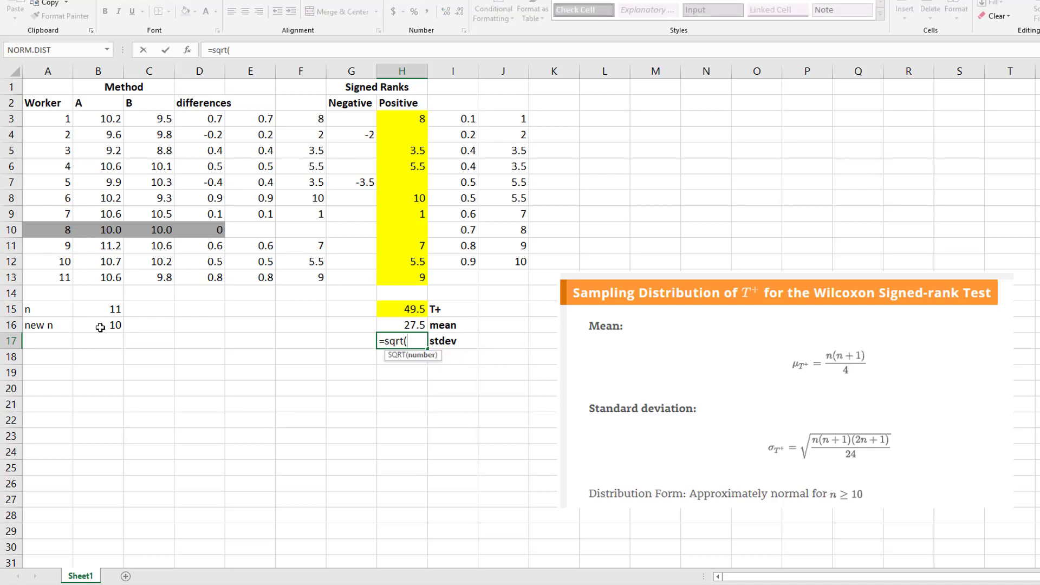
text(()
click(100, 327)
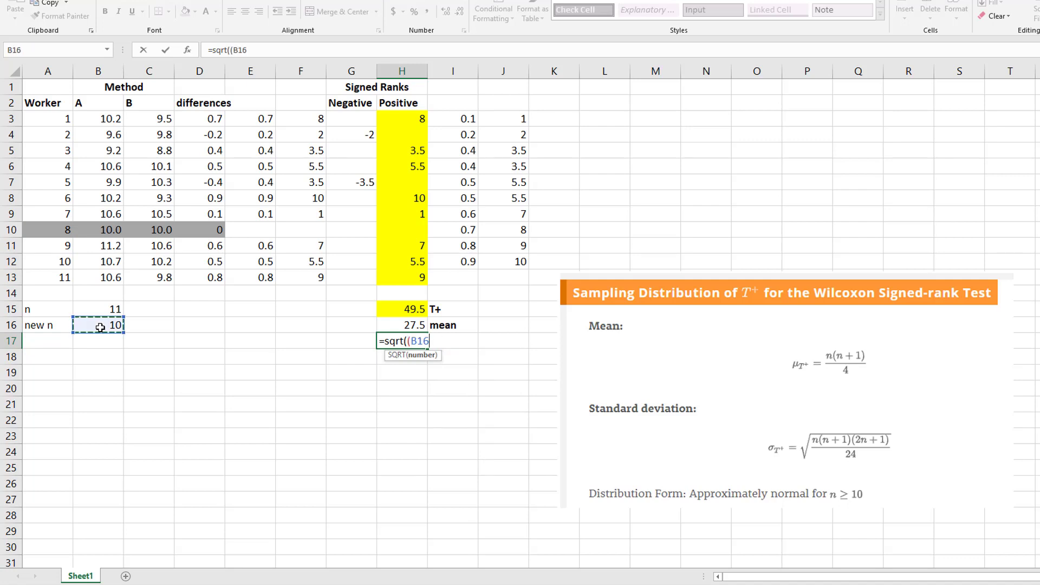
text(*()
click(100, 327)
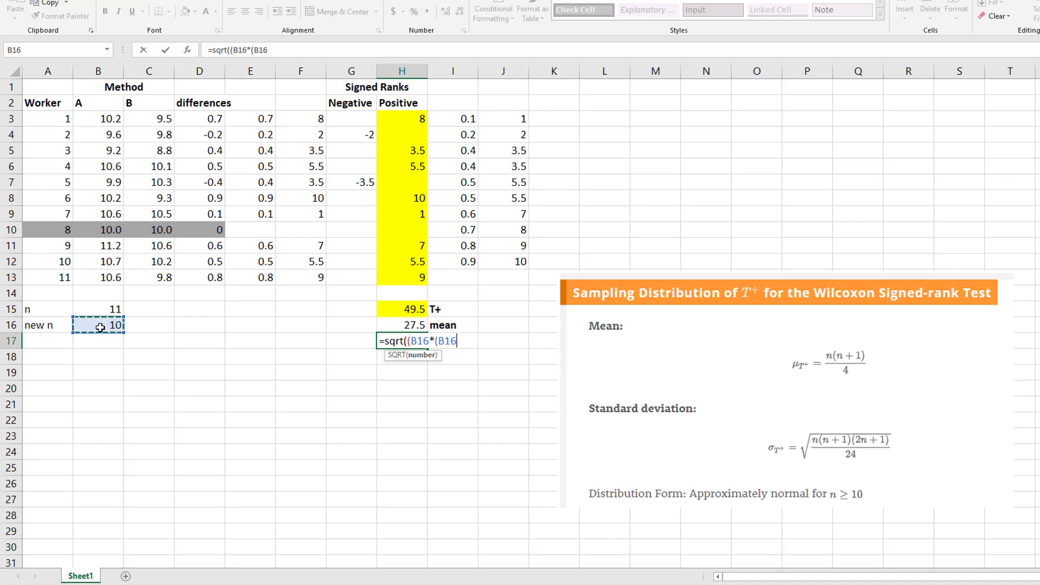
text(+1)*(2*)
click(100, 327)
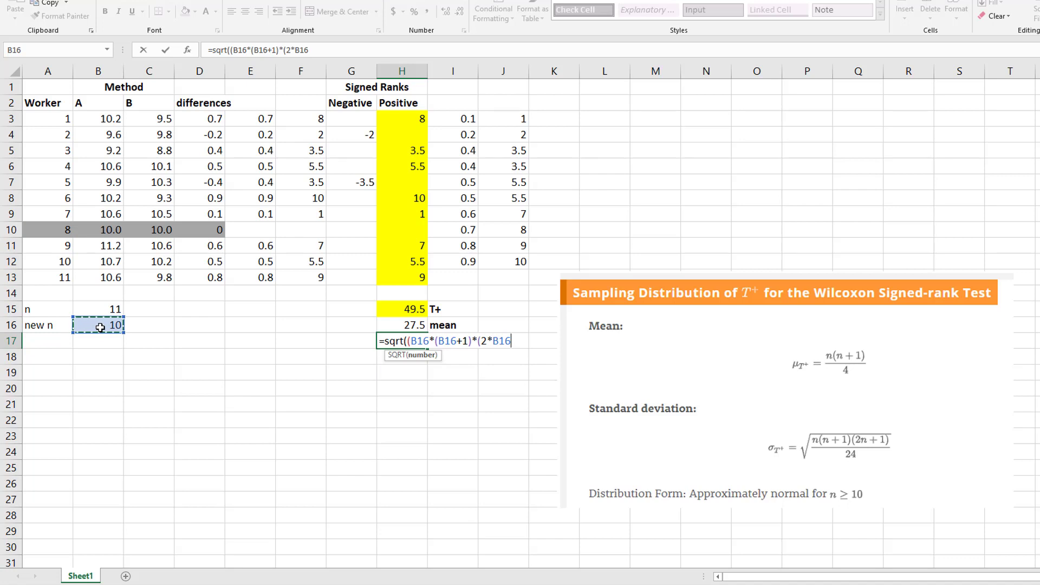
text(+1))/24))
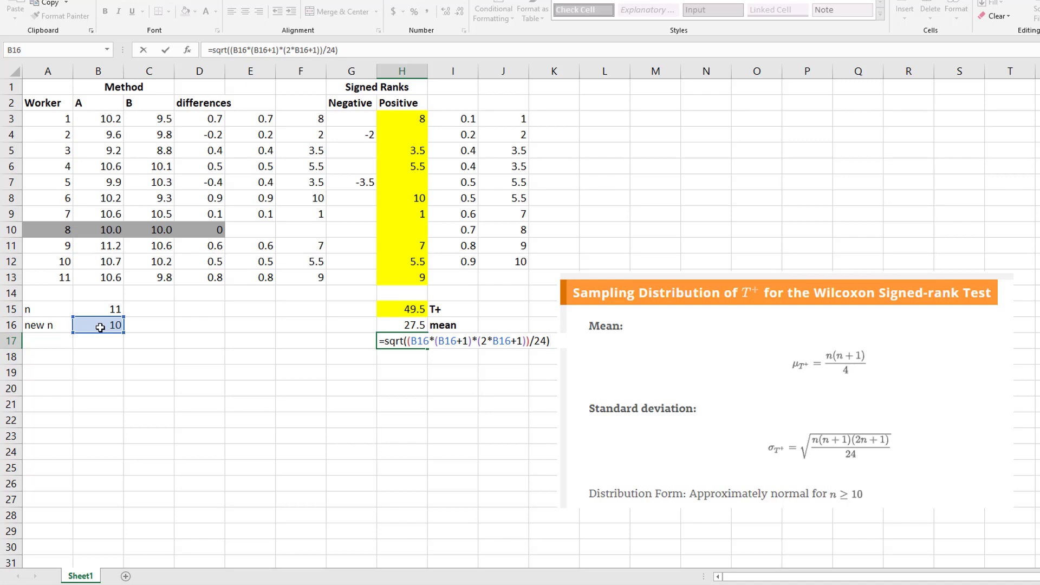
key(Return)
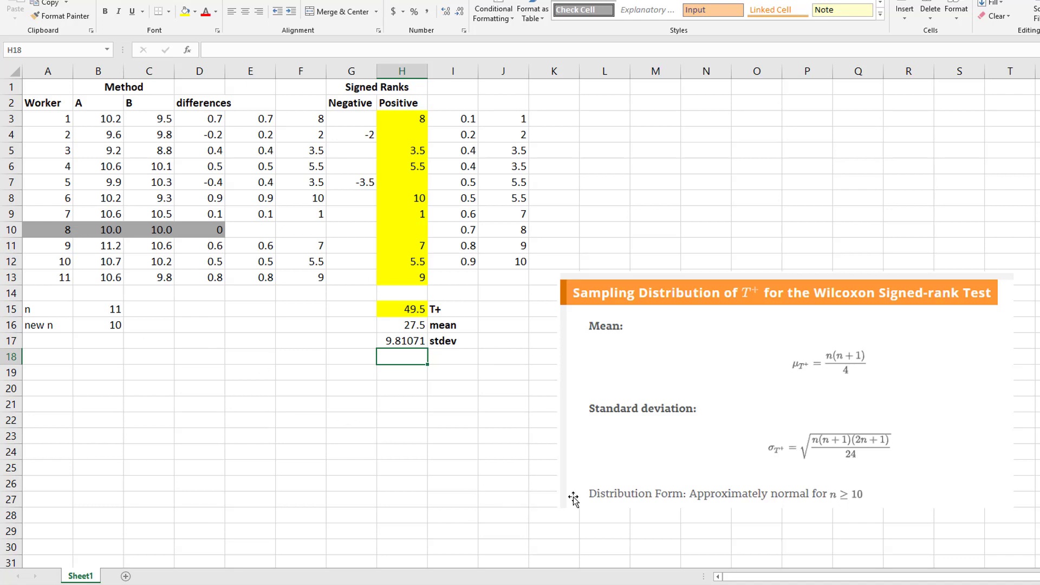
Step: Add a 'z' label in I19
click(457, 378)
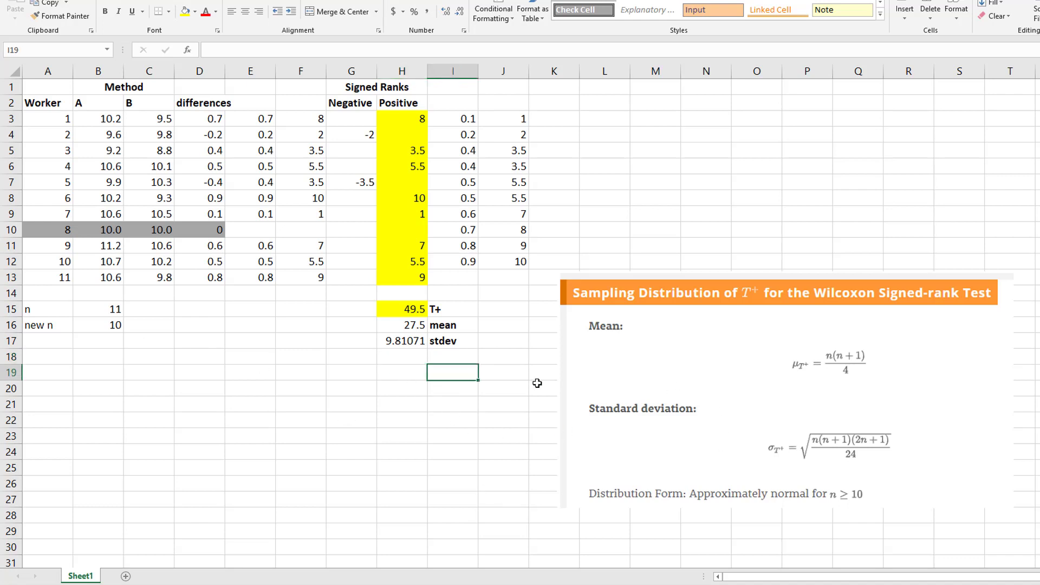
text(z)
key(Left)
text(=)
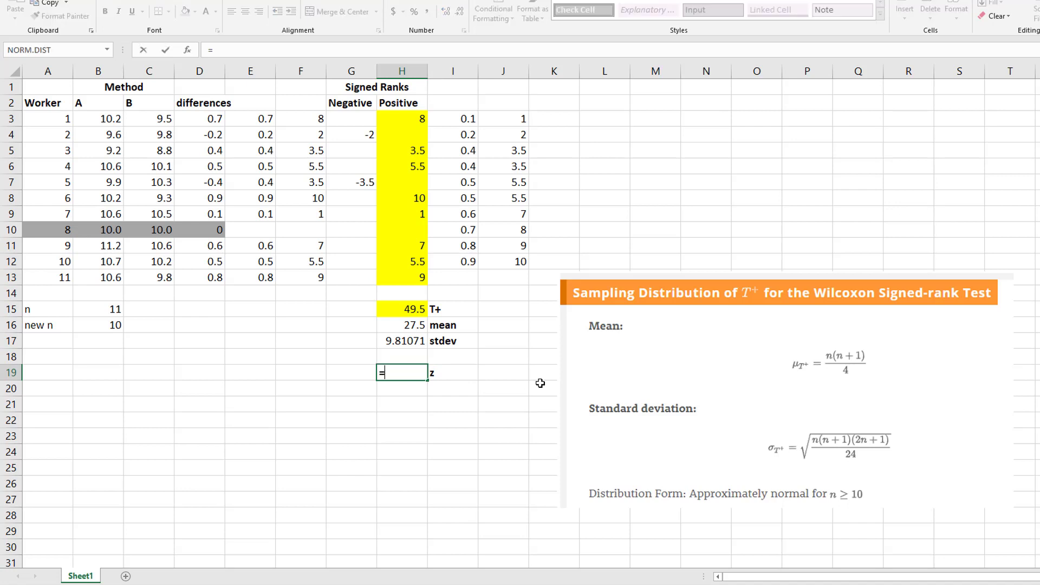
key(Escape)
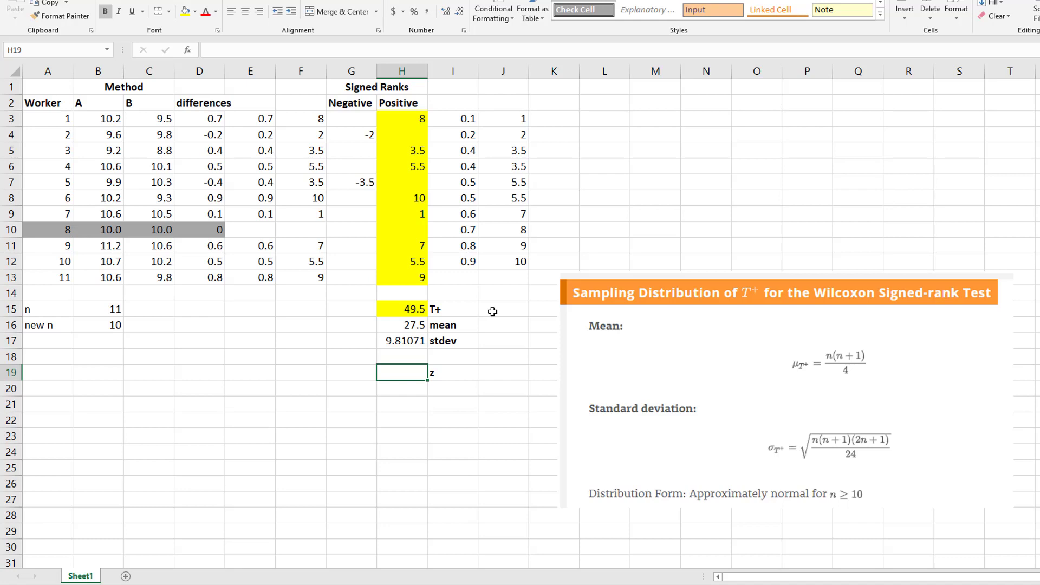
Step: Enter the continuity-corrected T+ =H15-0.5 in J15, giving 49
click(493, 312)
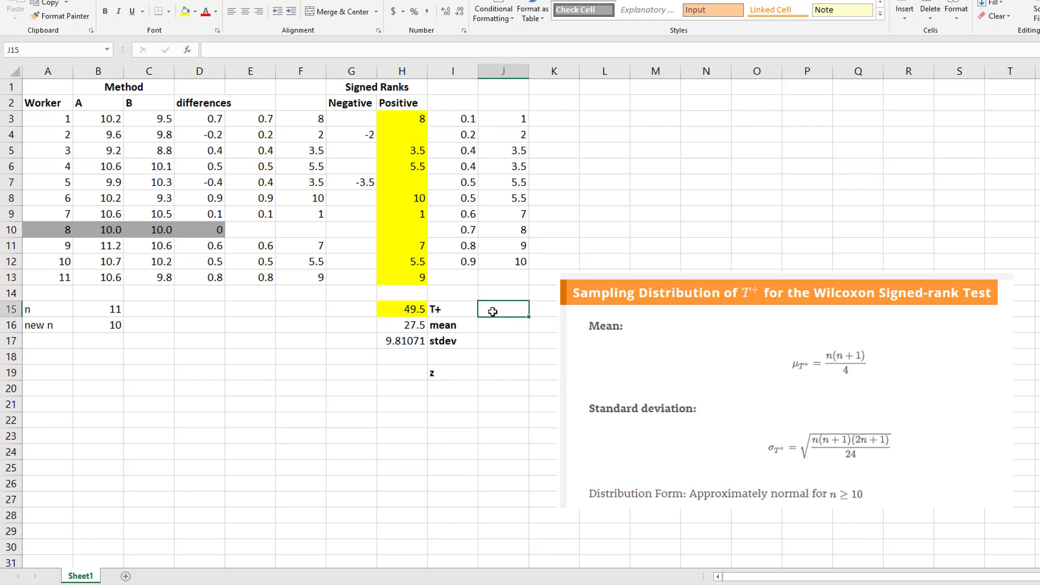
text(=)
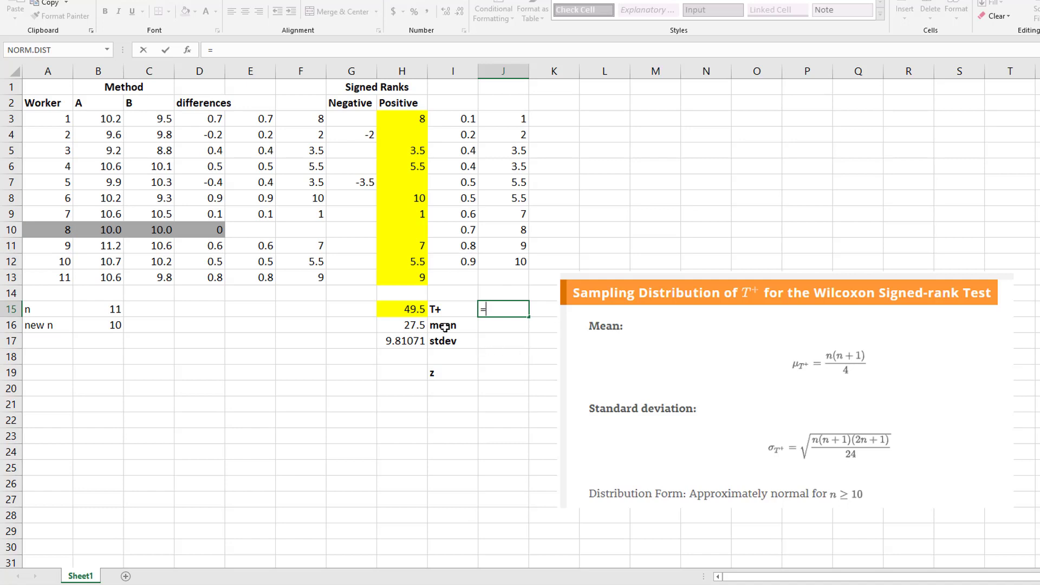
click(410, 310)
text(-)
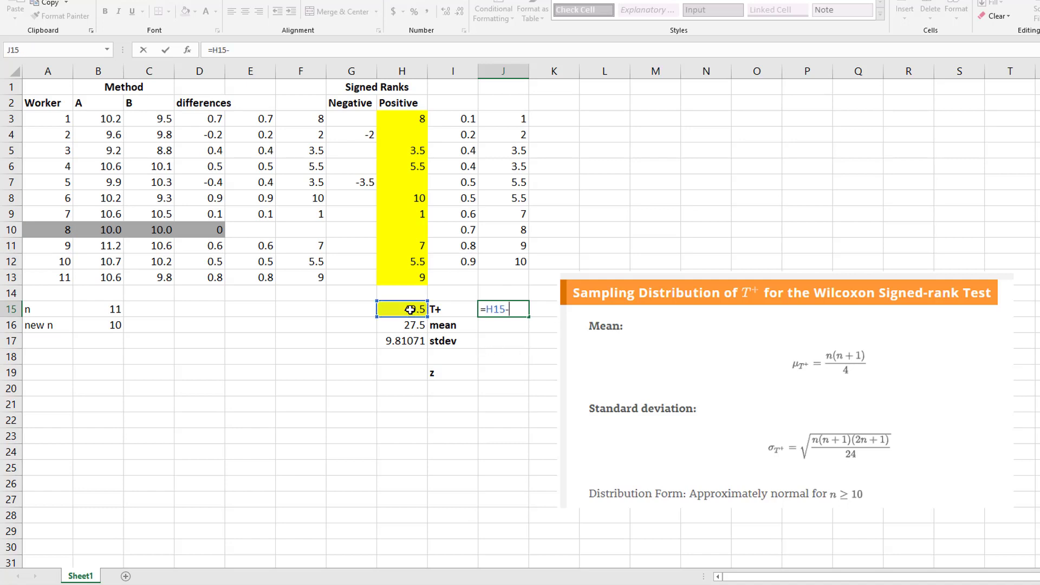
text(H16)
key(Return)
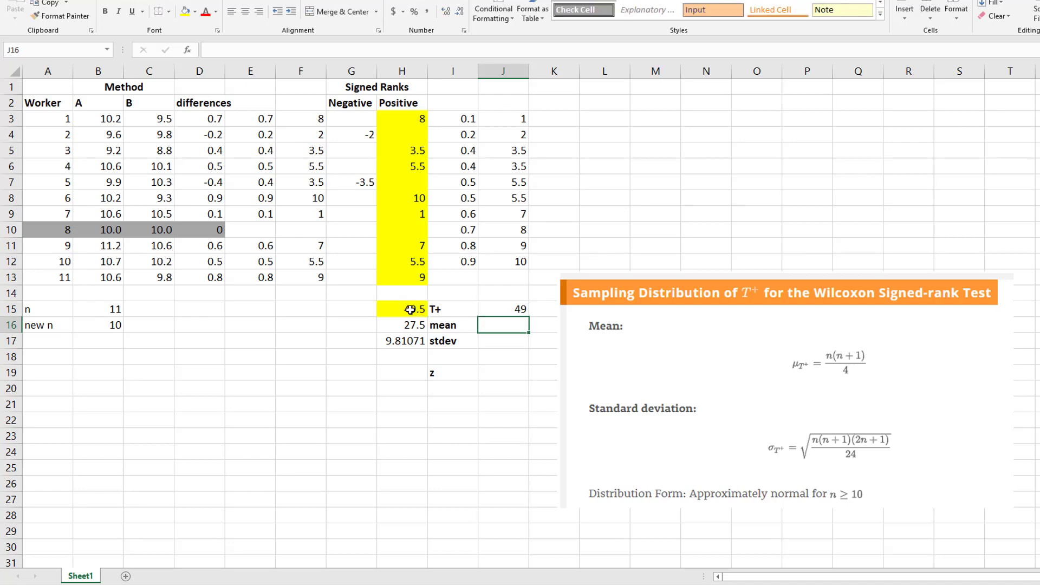
click(520, 308)
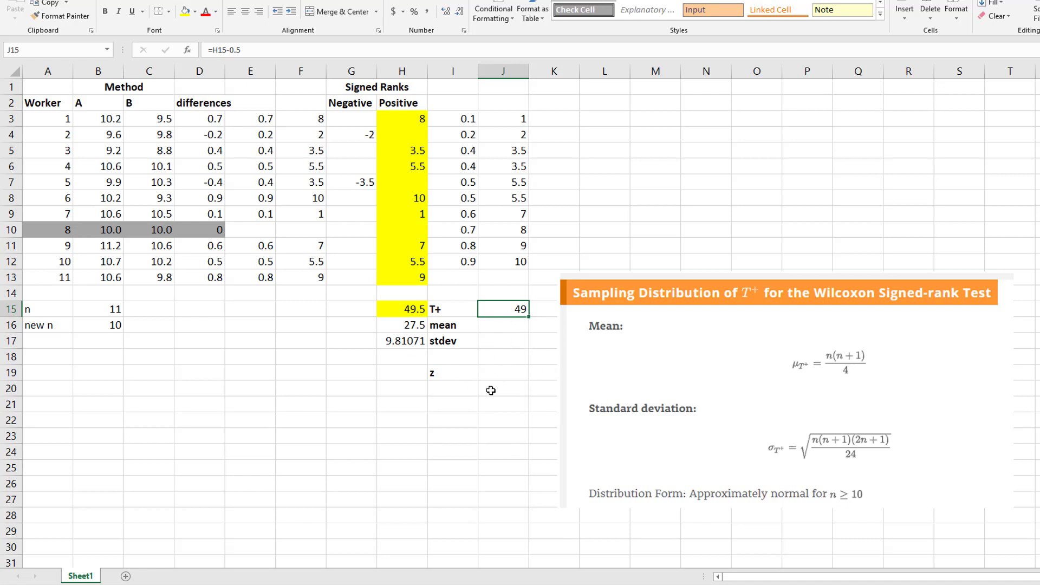
click(457, 374)
Step: Change the I19 label to read 'z >='
double_click(458, 374)
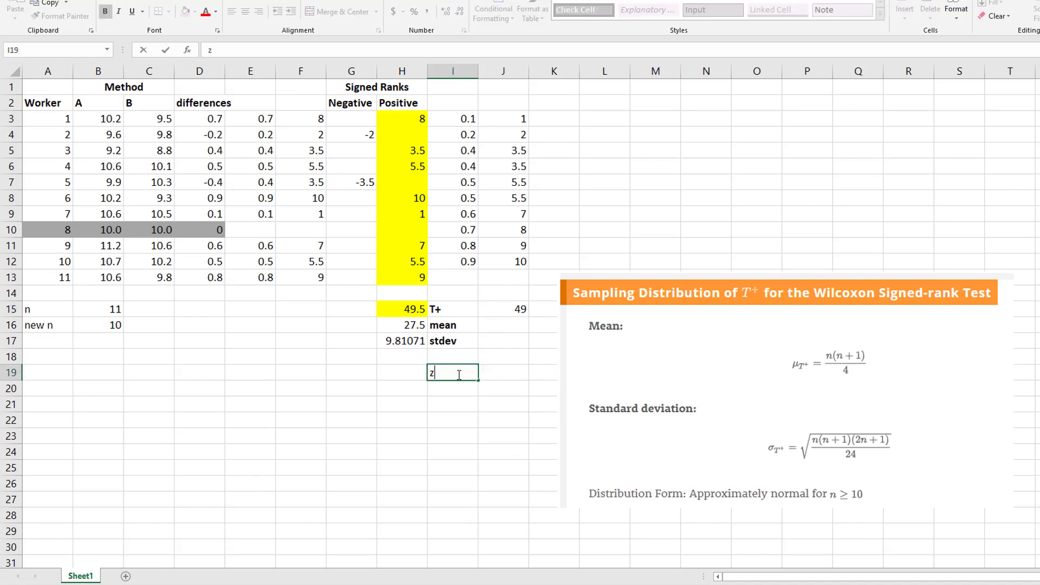
text(>=)
key(Tab)
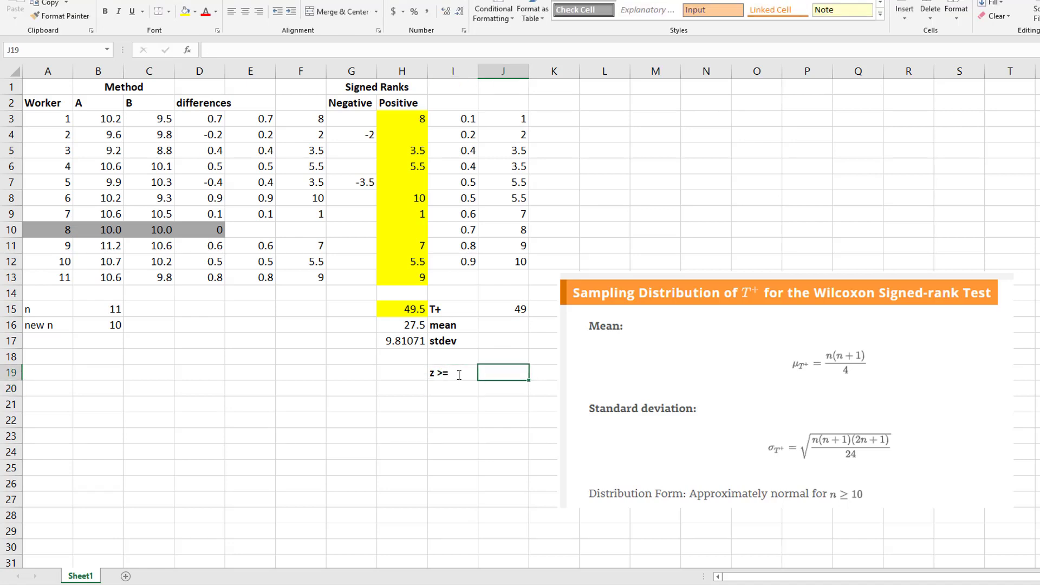
Step: Enter =(J15-H16)/H17 in J19, giving a z of 2.19148
text(=()
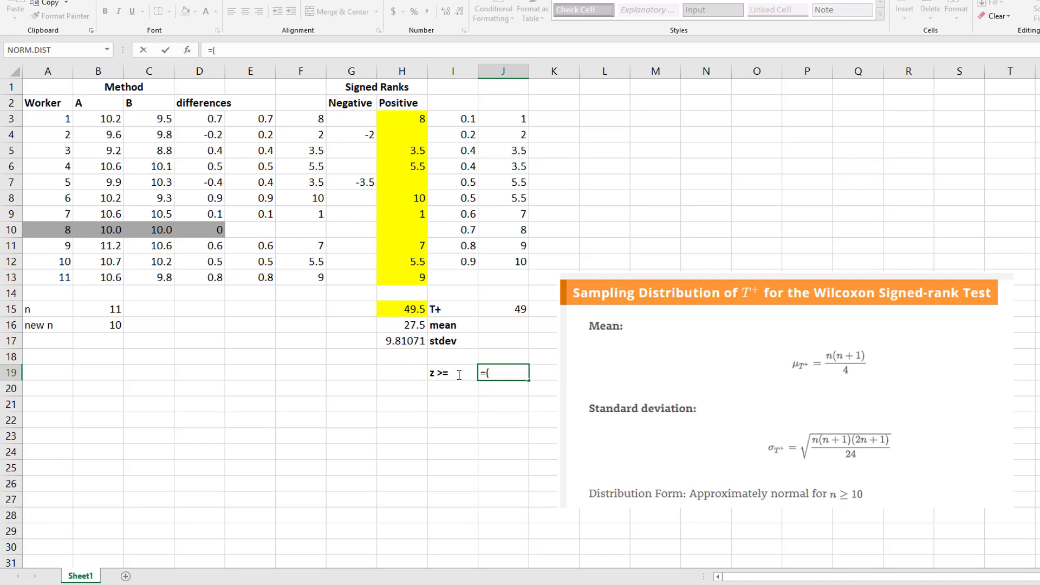
click(491, 309)
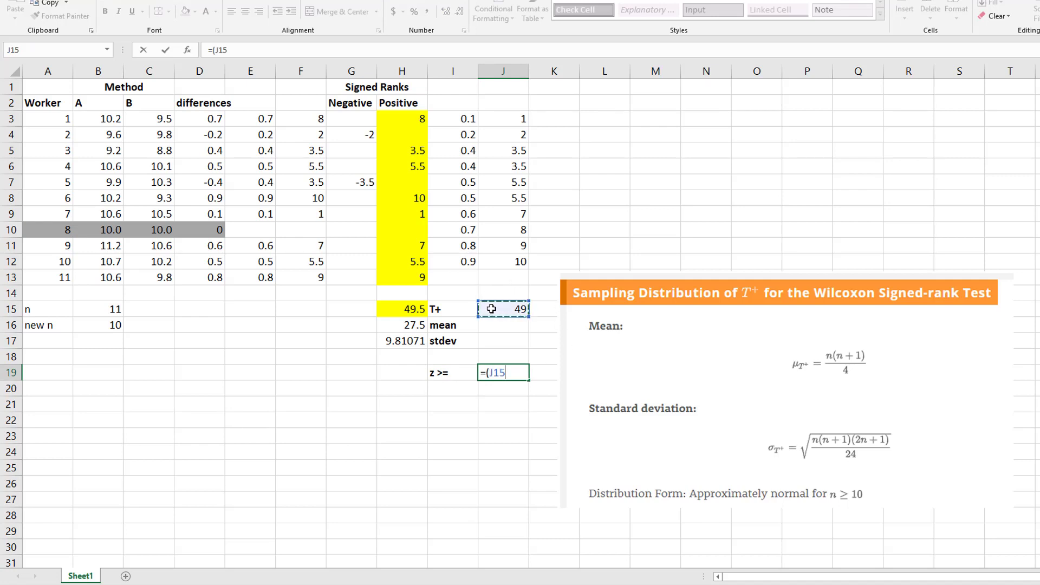
text(-)
click(407, 324)
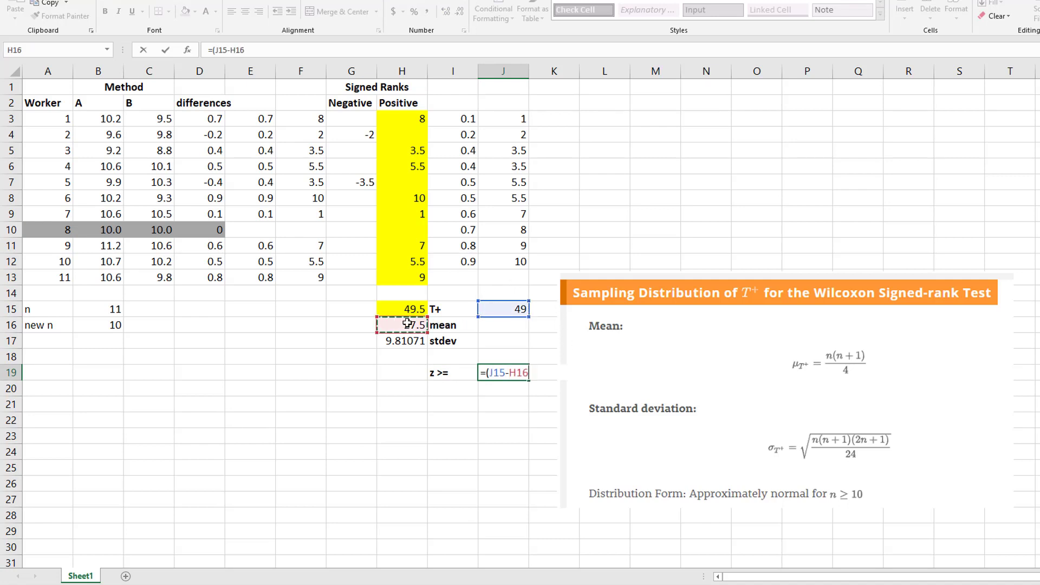
text()/)
click(404, 341)
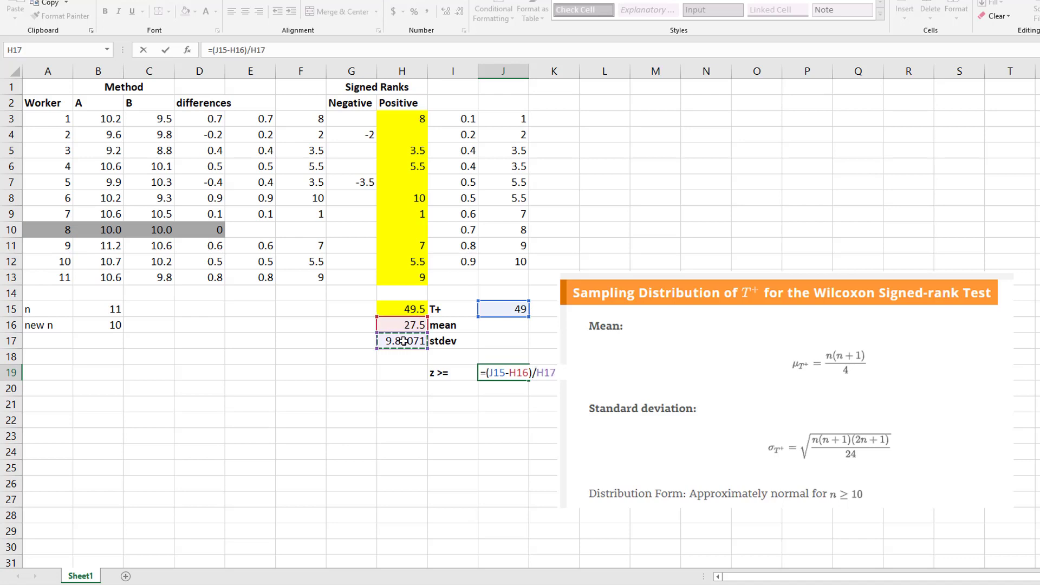
key(Return)
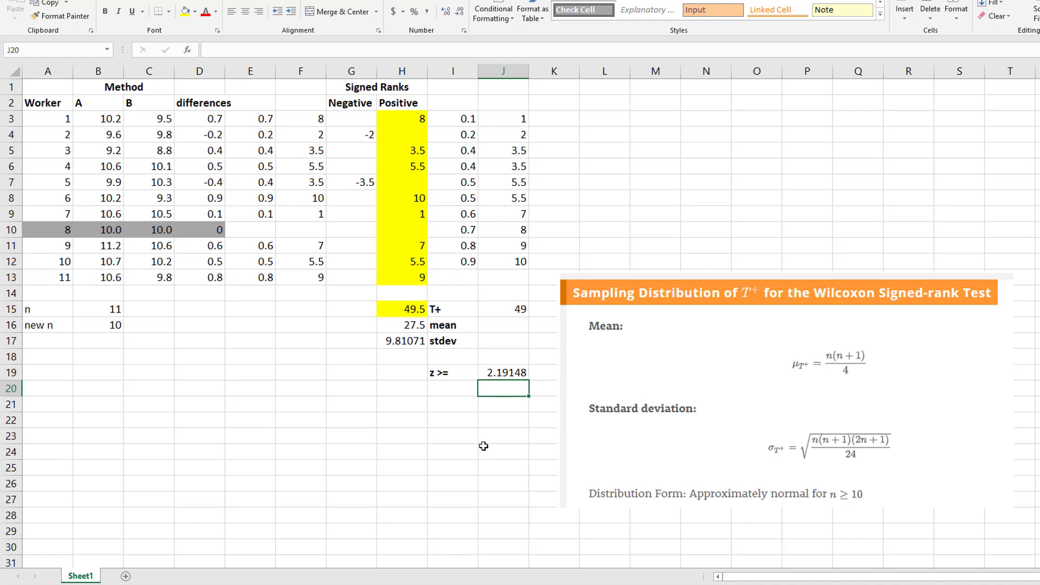
Step: Enter =NORM.S.DIST(J19,TRUE) in J21, giving 0.98579
click(503, 407)
text(=)
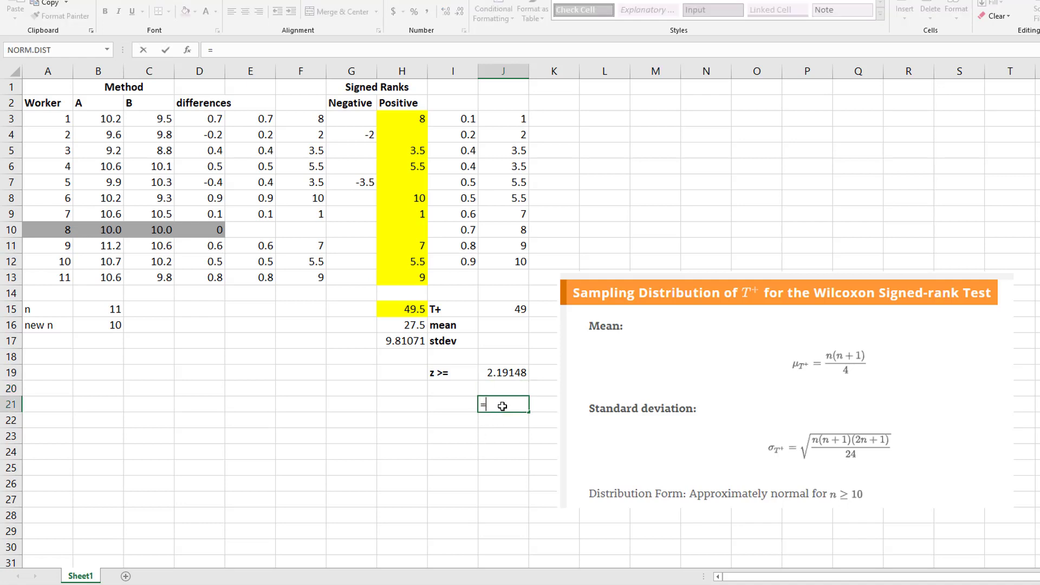
text(norm)
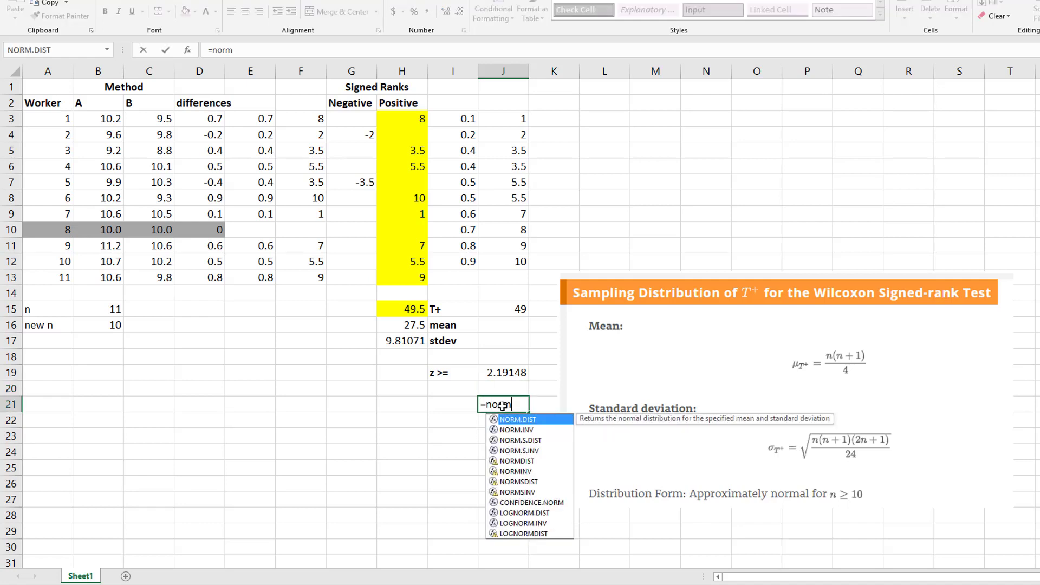
text(.s.dist()
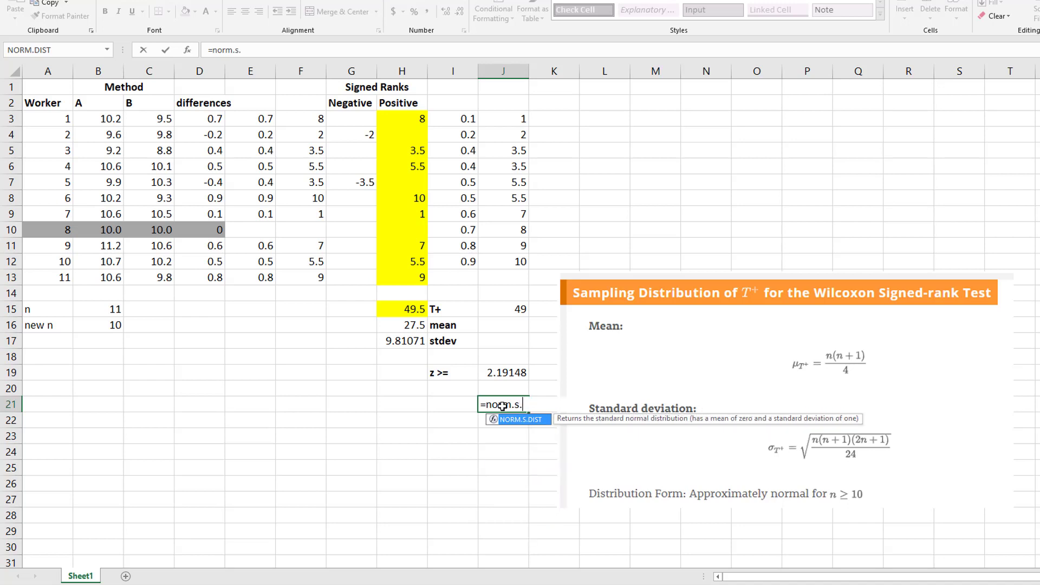
click(512, 372)
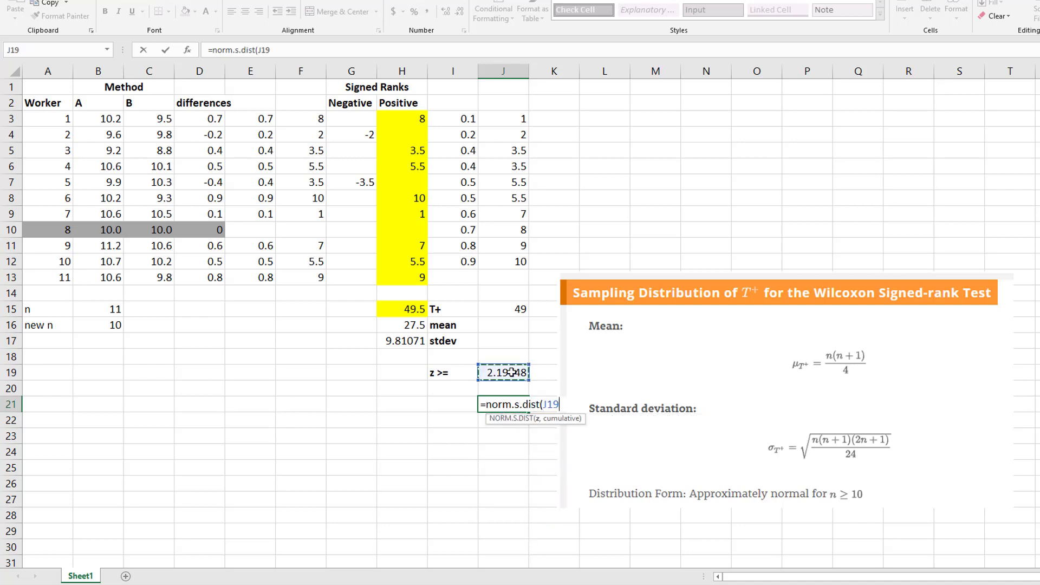
text(,true))
key(Return)
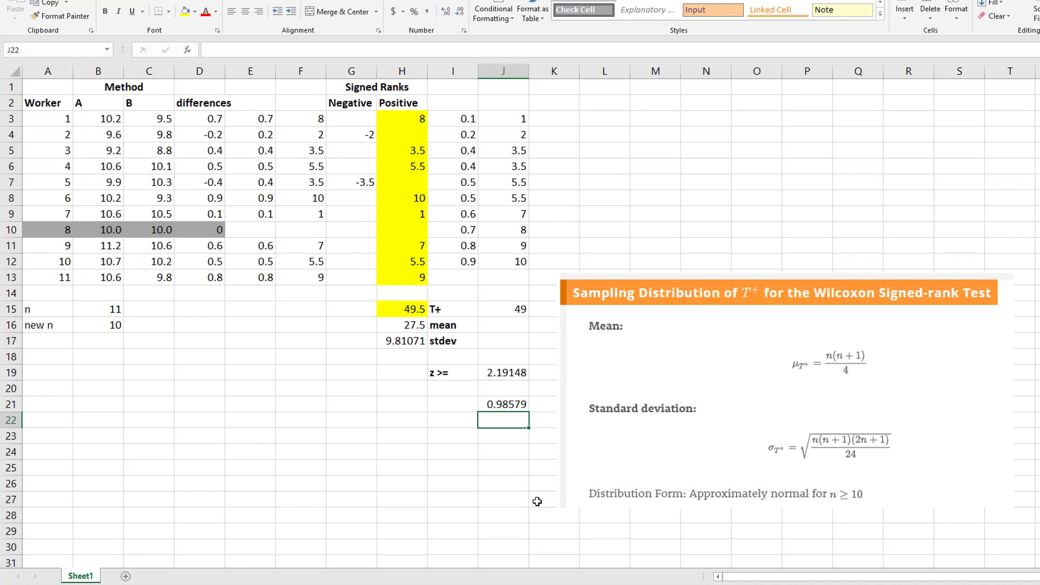
Step: Enter =1-J21 in J22 for an upper-tail probability of 0.01421
text(=1-)
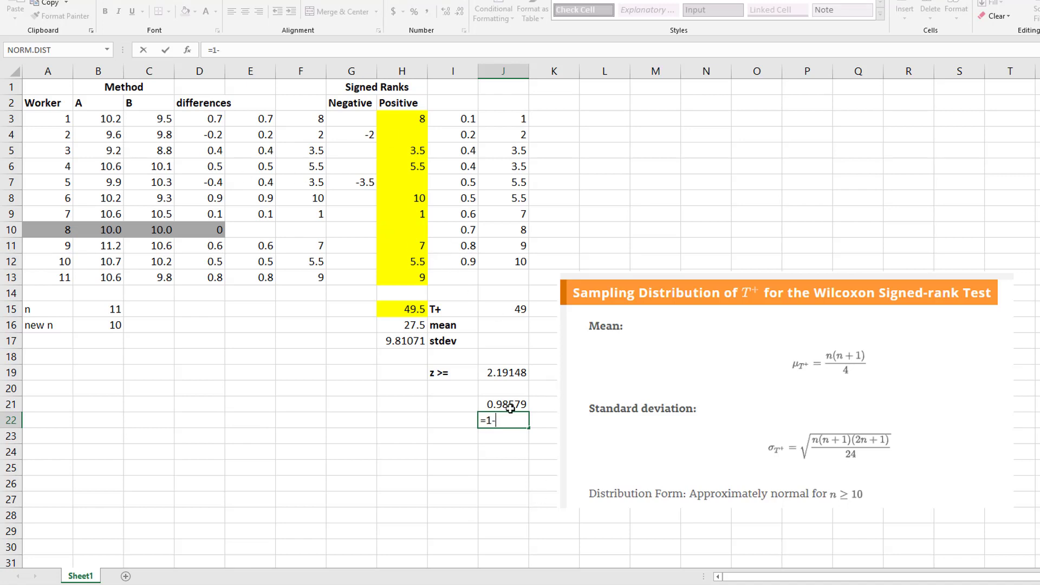
click(507, 406)
key(Return)
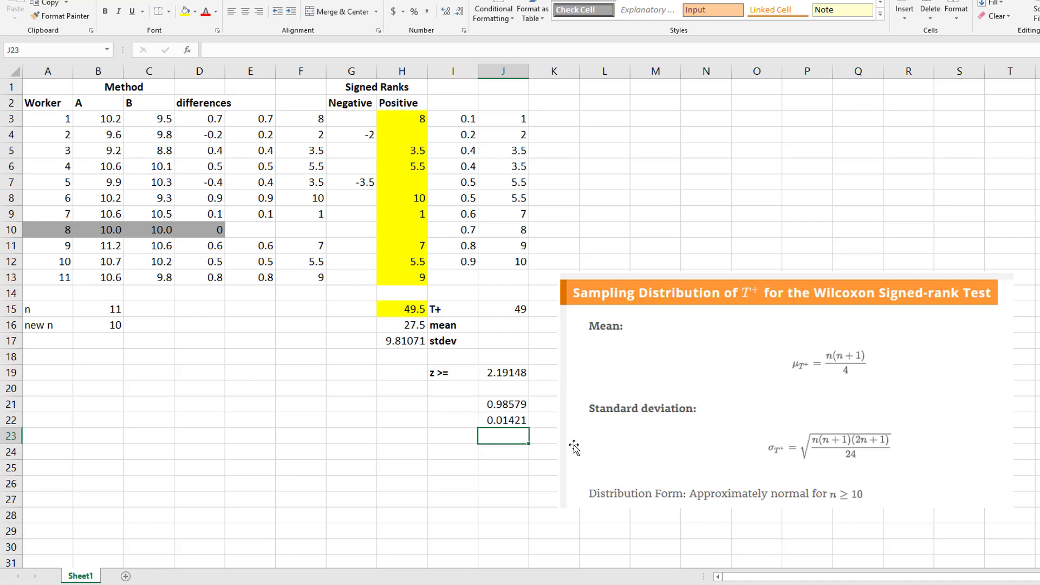
Step: Enter =J22*2 in J23 for a two-tailed p-value of 0.02842
text(=)
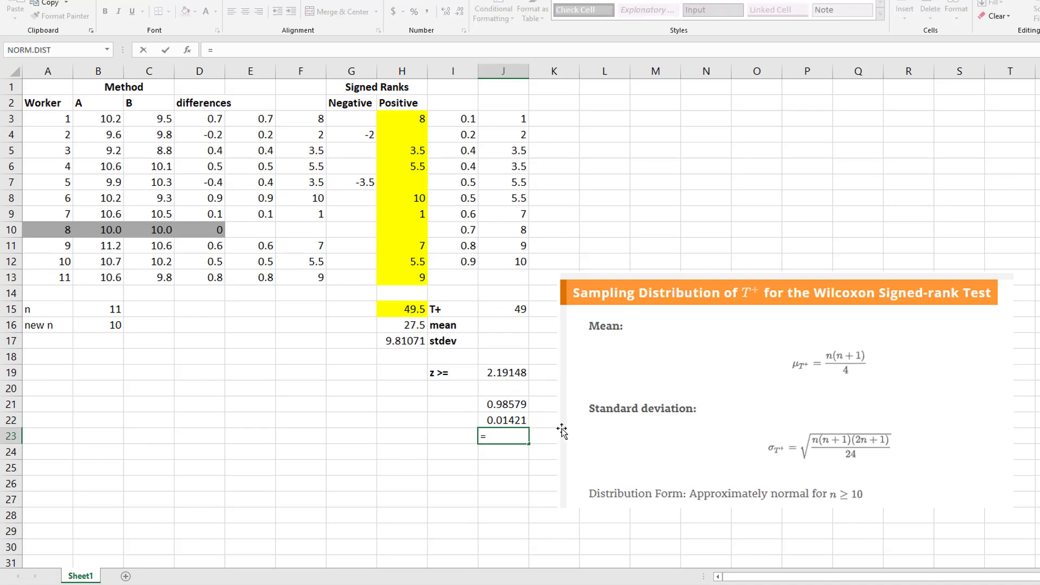
click(504, 420)
text(*)
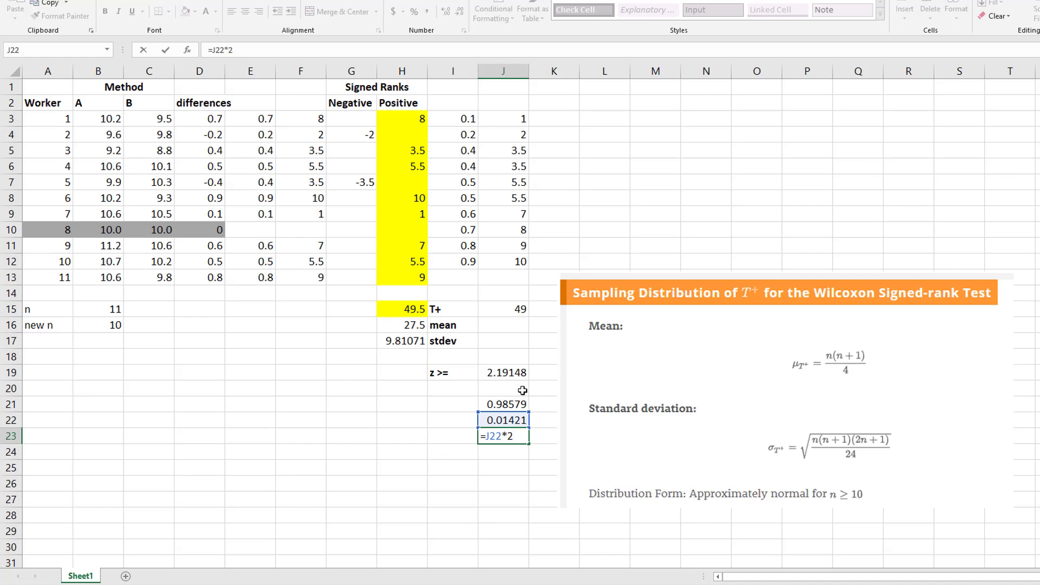
key(Return)
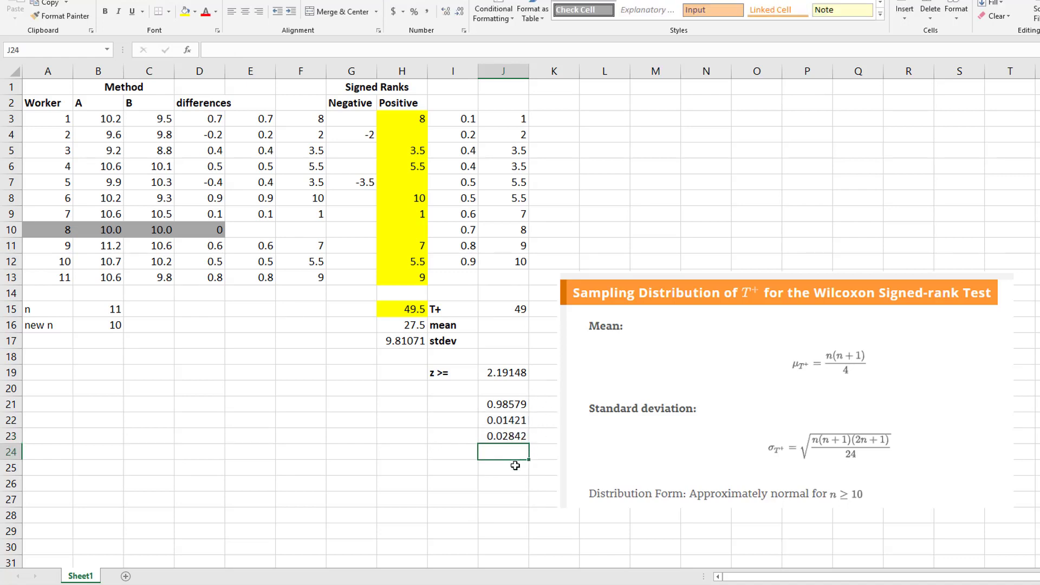
click(506, 438)
Step: Add a bold 'p-value' label in I23
click(443, 436)
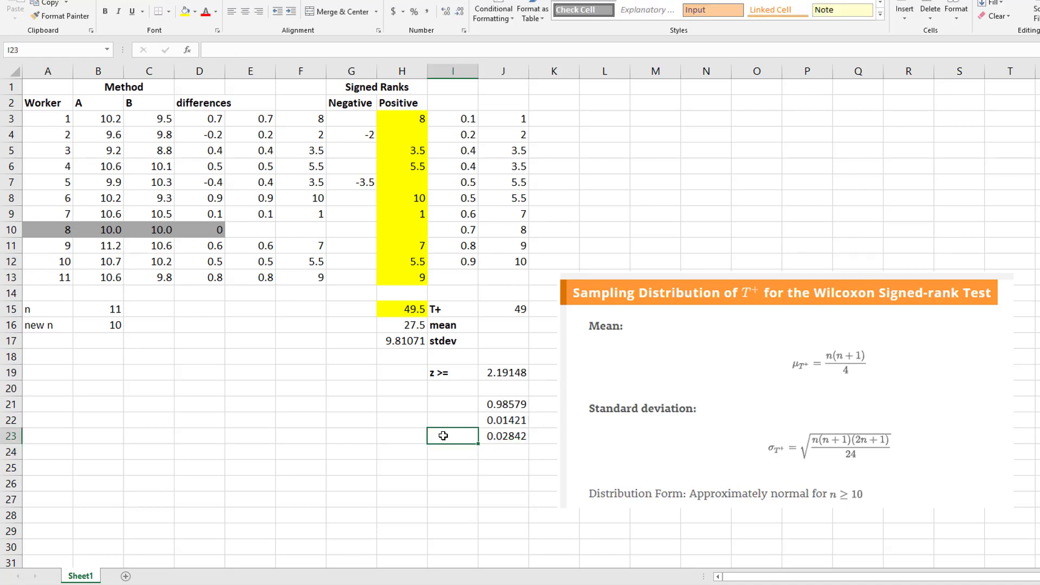
key(ctrl+b)
text(p-value)
key(Return)
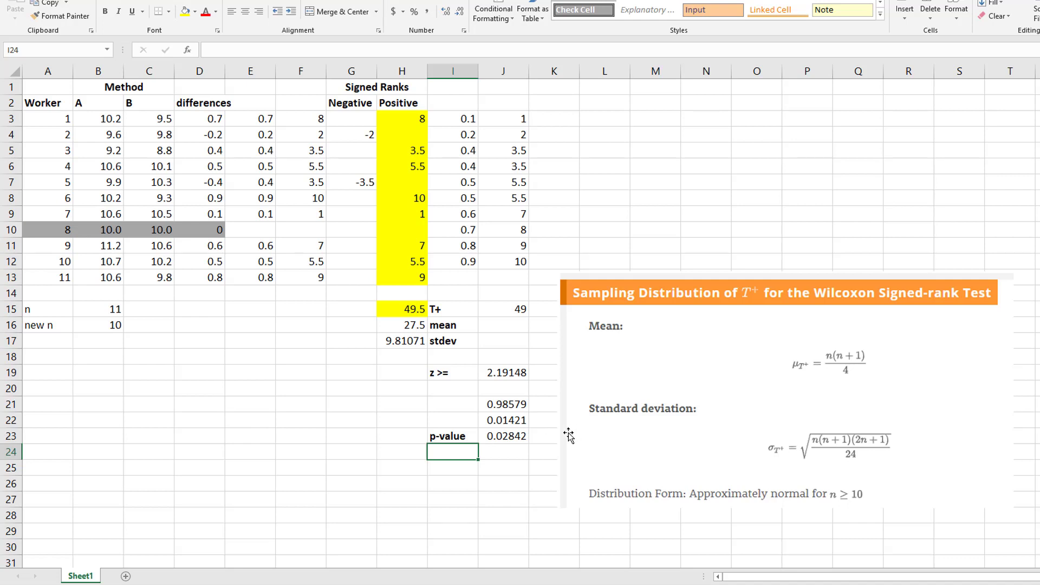
click(512, 438)
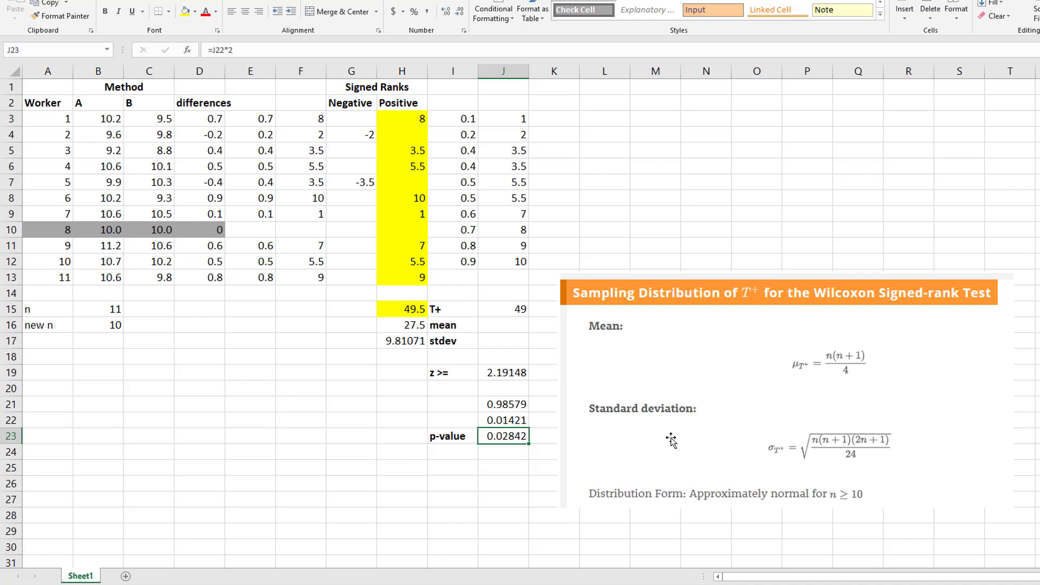
click(163, 121)
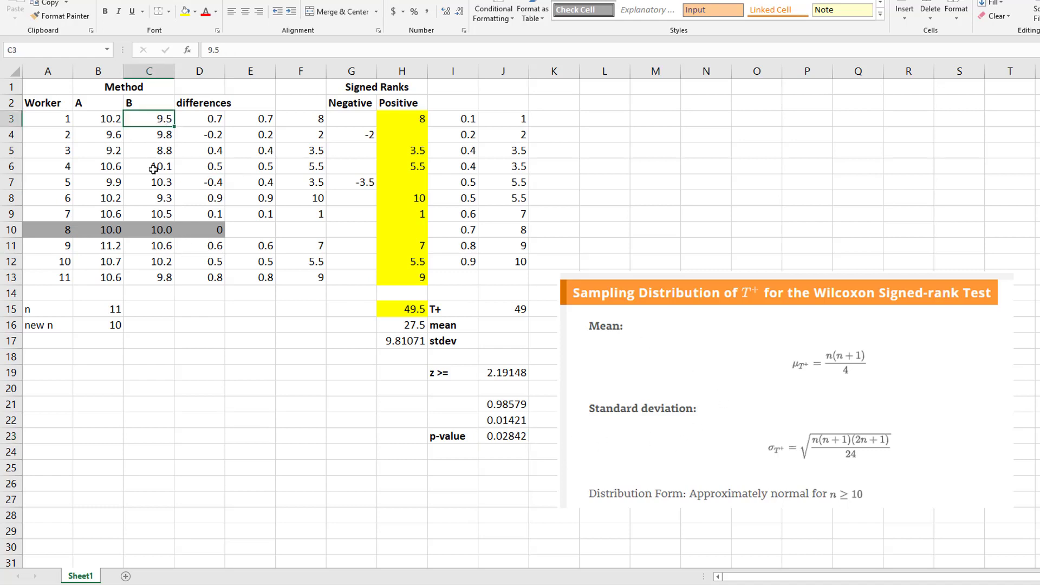